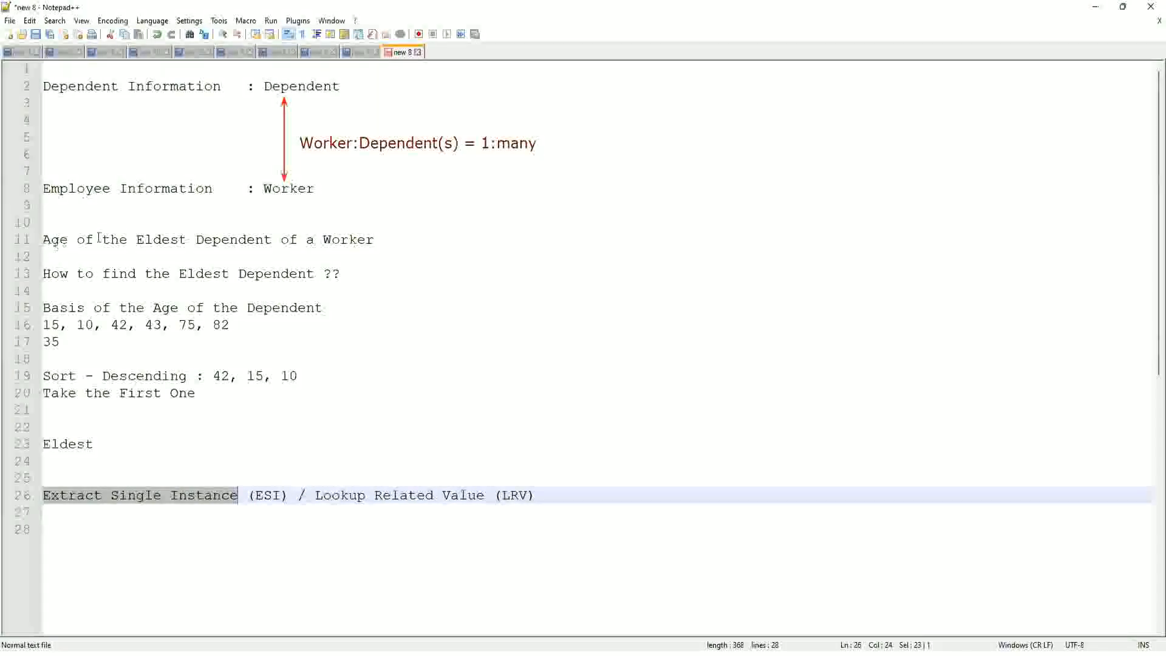
Switch to the browser and start a proxy session acting as the selected worker
click(385, 239)
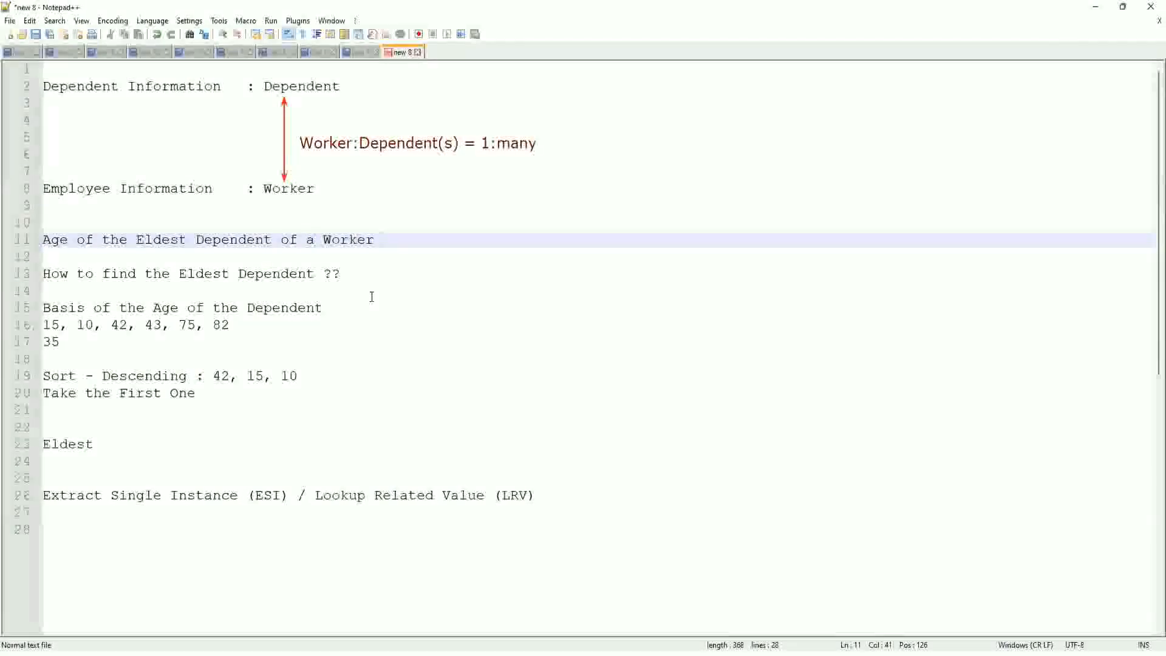
key(alt)
key(alt+Tab)
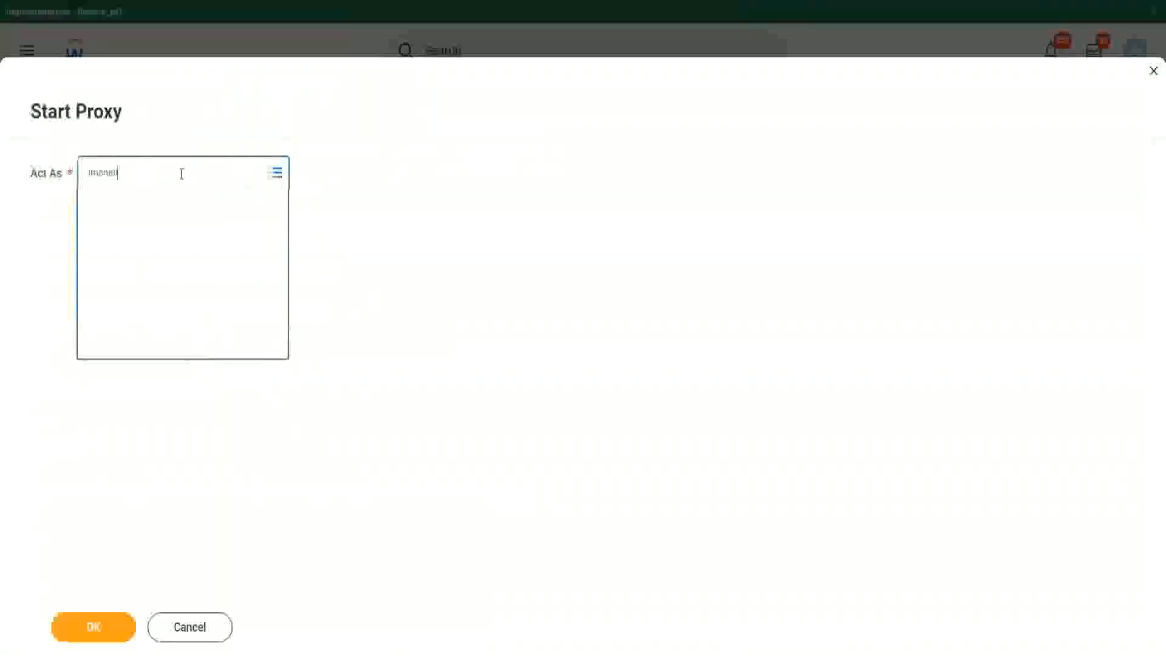
key(Return)
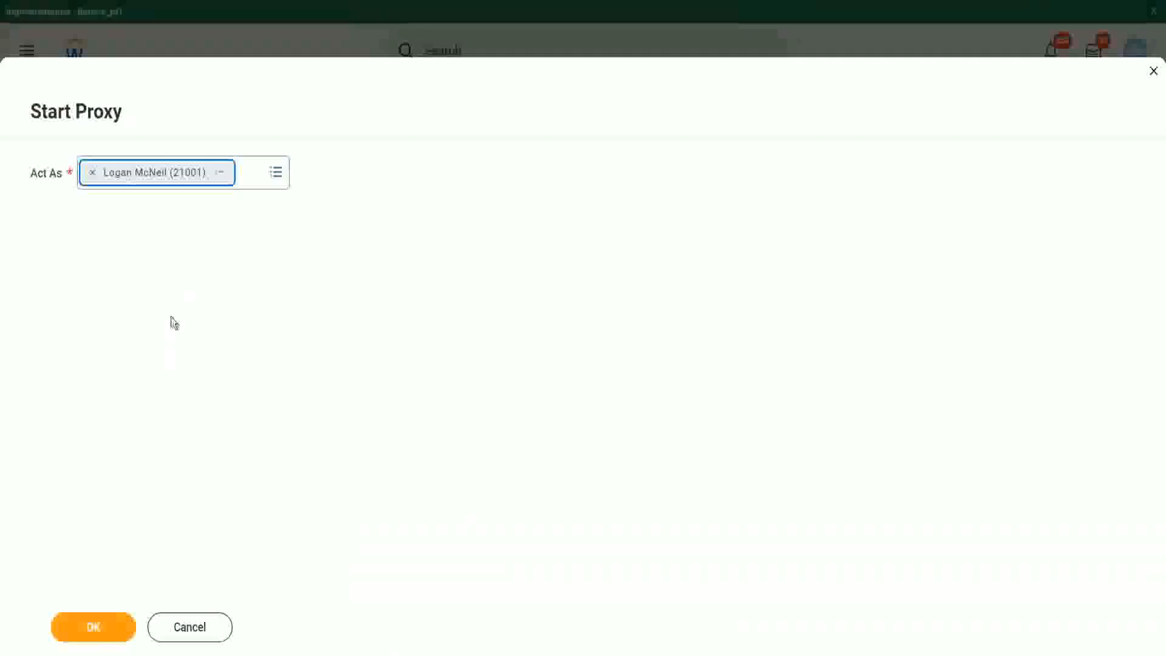
click(96, 631)
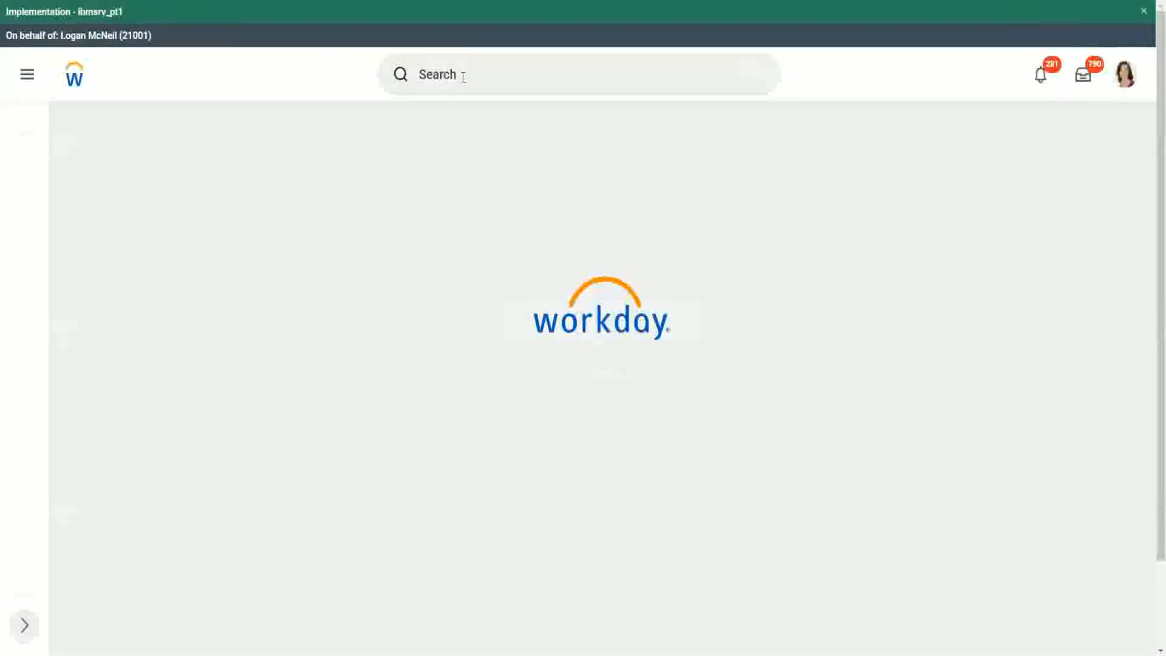
Search for reports with "rd: ww" and open the WW Base Pay Details custom report
click(463, 75)
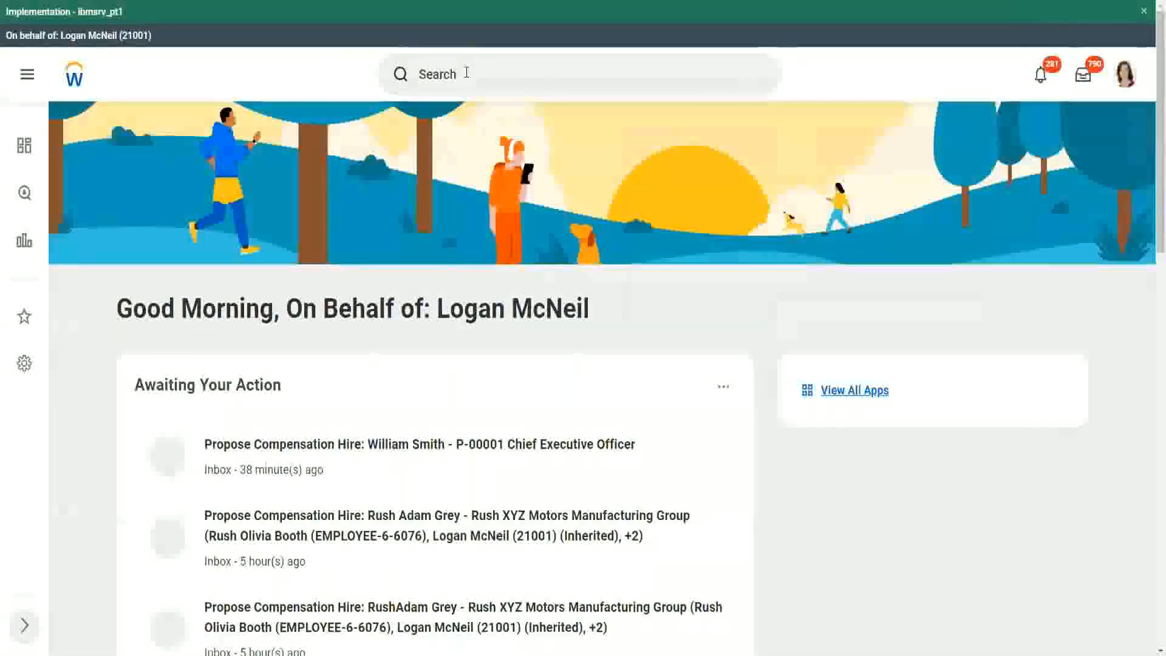
scroll(466, 78, down, 10)
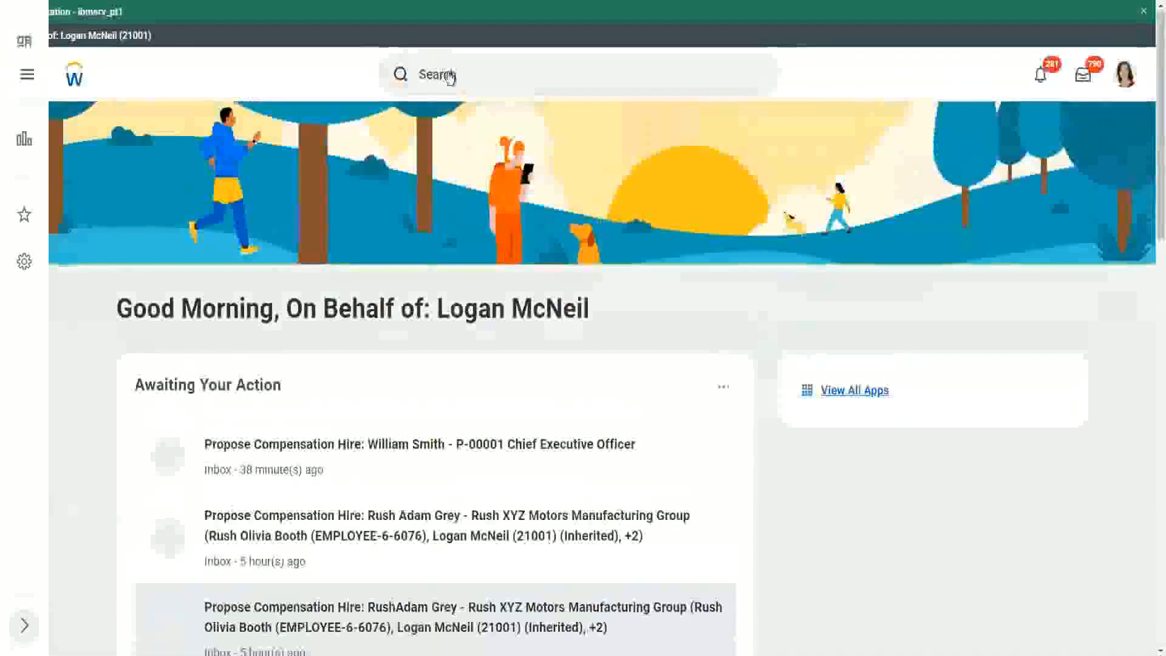
click(484, 74)
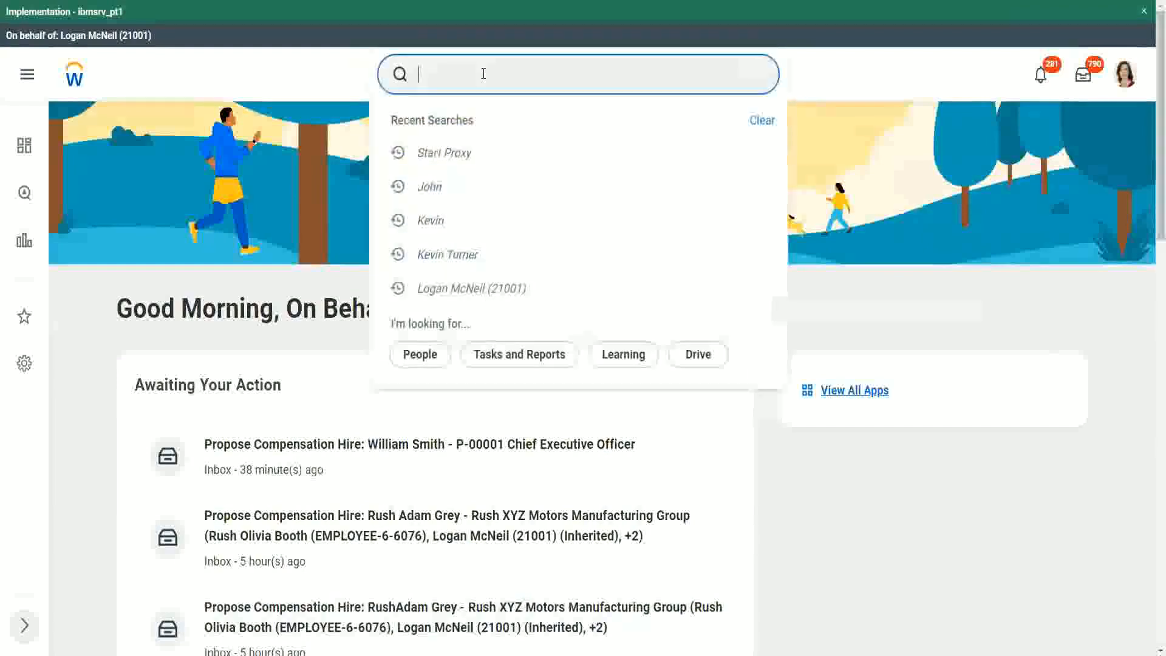
text(rd: ww)
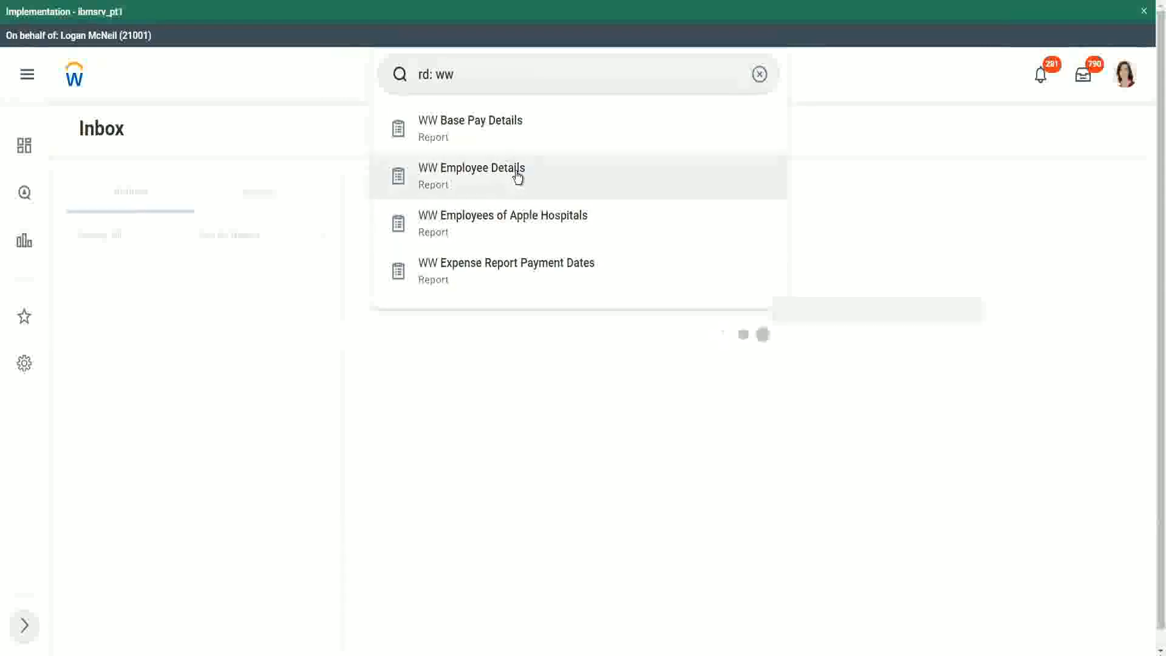
click(512, 125)
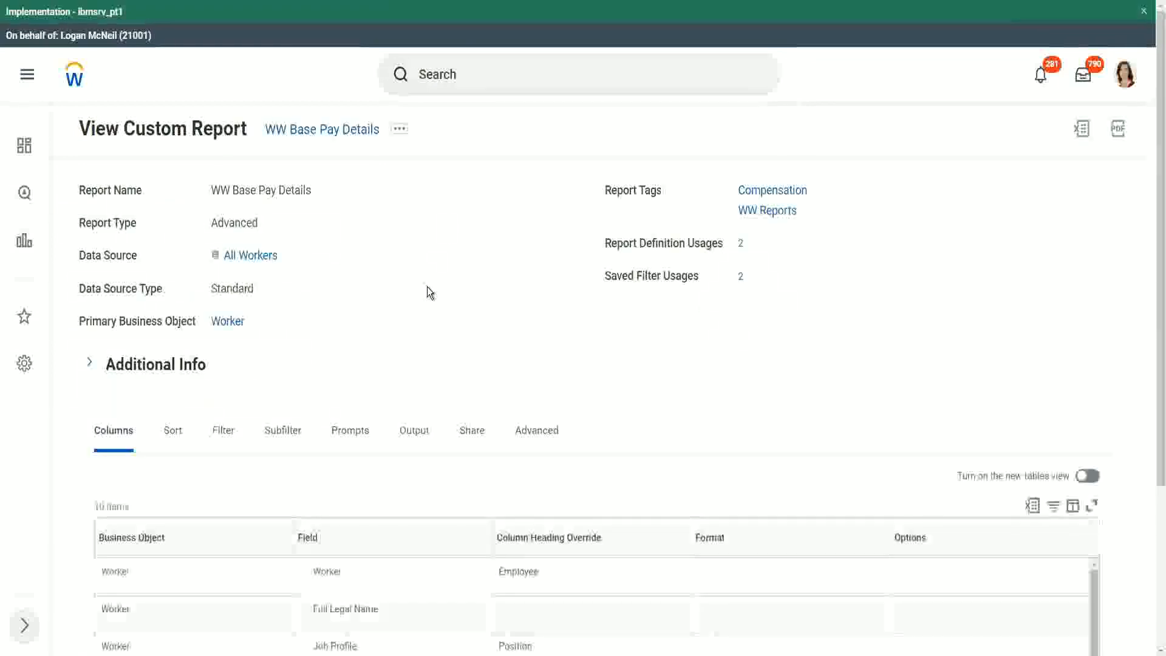
Review the report definition's columns, including the dependents' name and age fields
scroll(428, 289, down, 5)
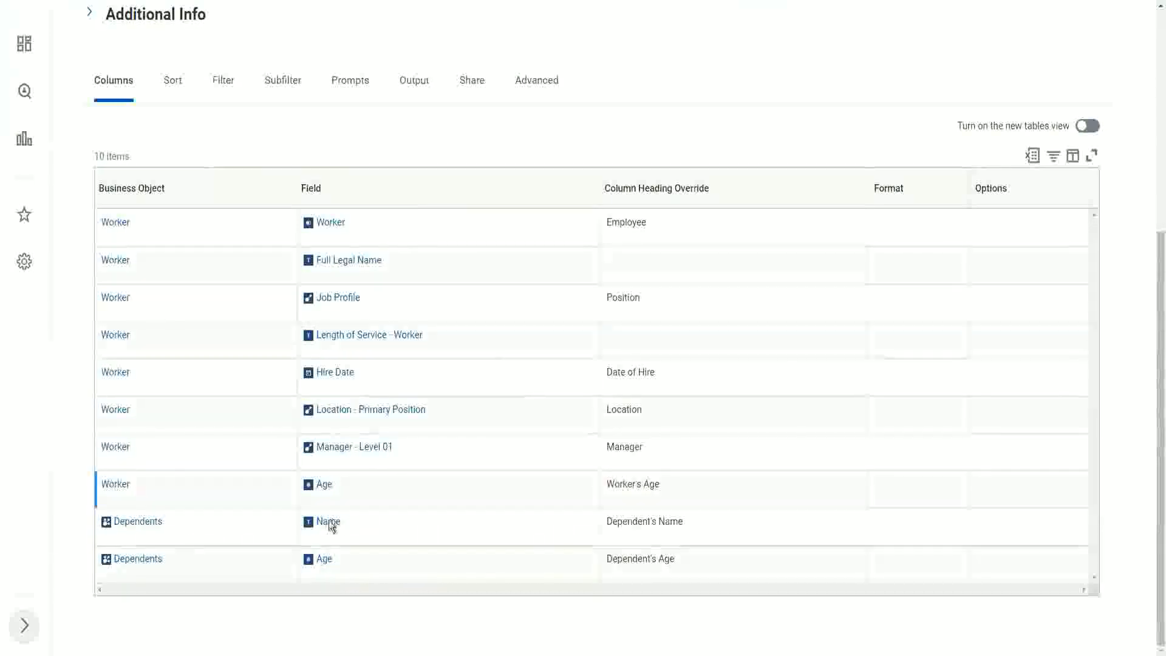
scroll(481, 388, up, 1)
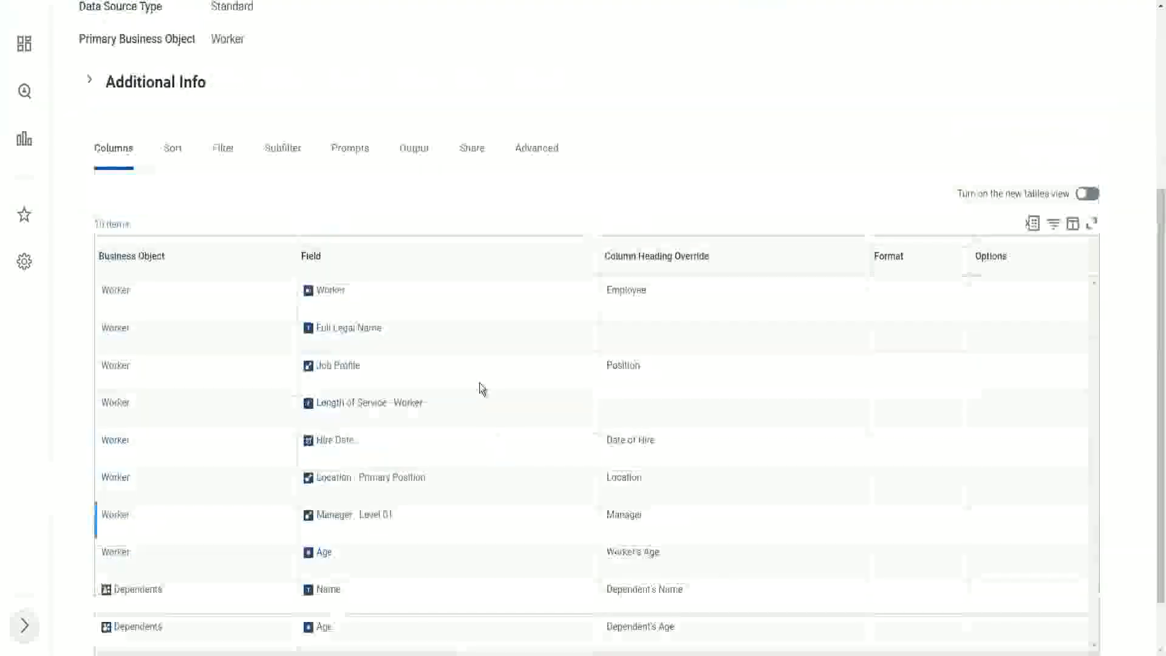
scroll(482, 388, up, 4)
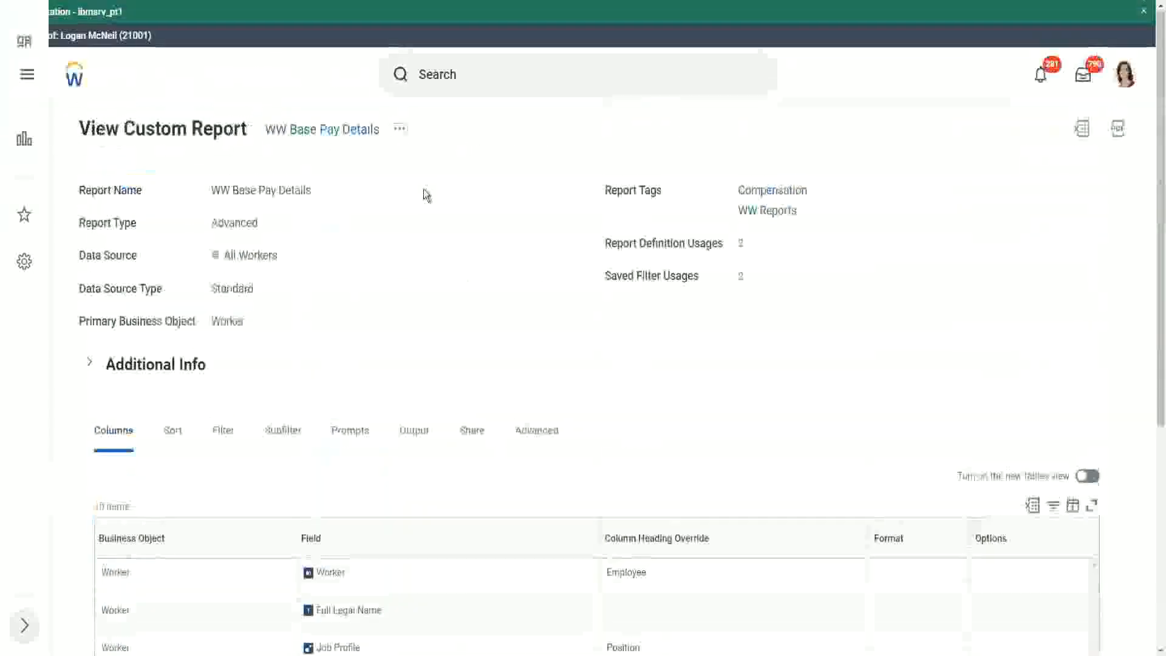
Run the WW Base Pay Details report with its default hire date prompts
click(401, 129)
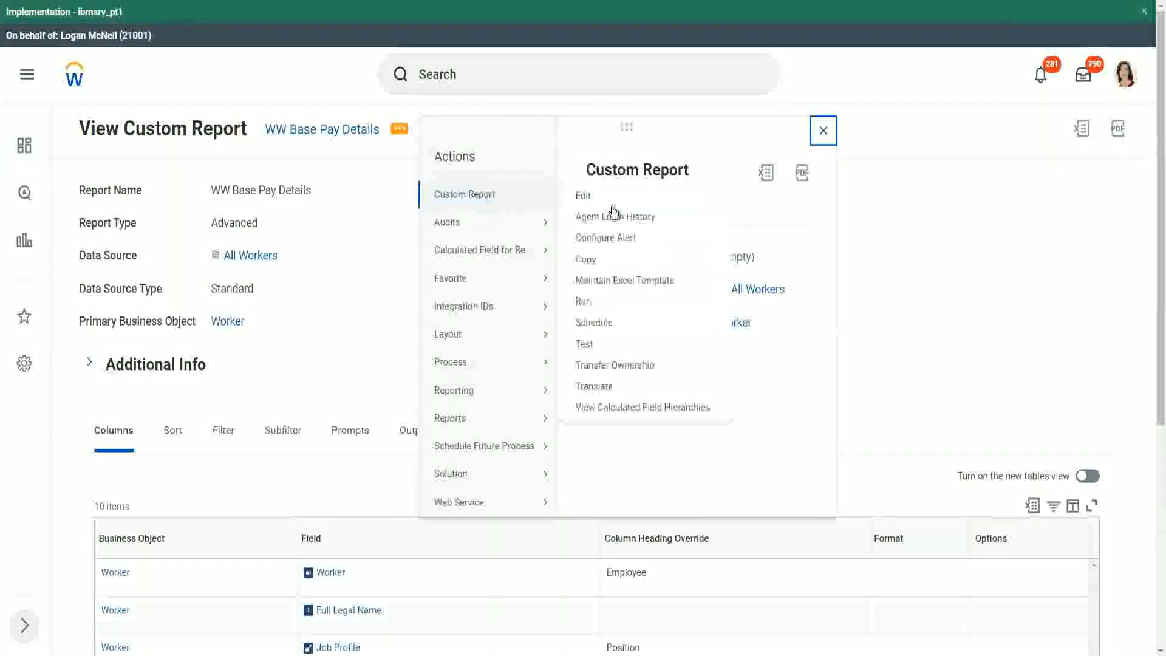
click(585, 307)
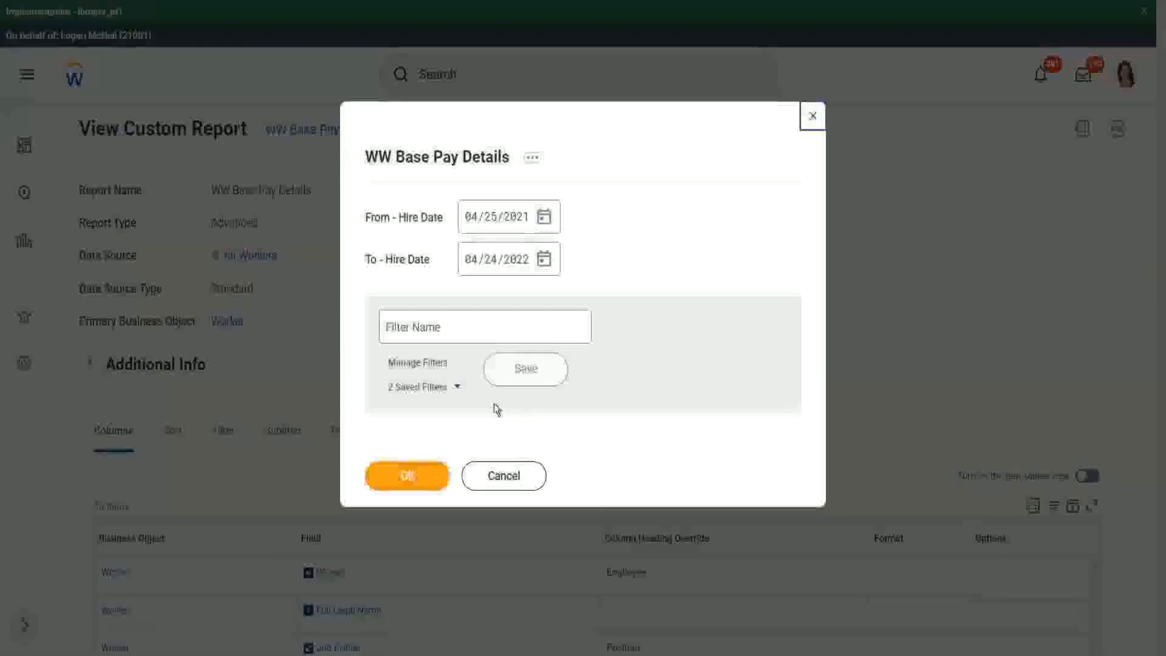
click(458, 388)
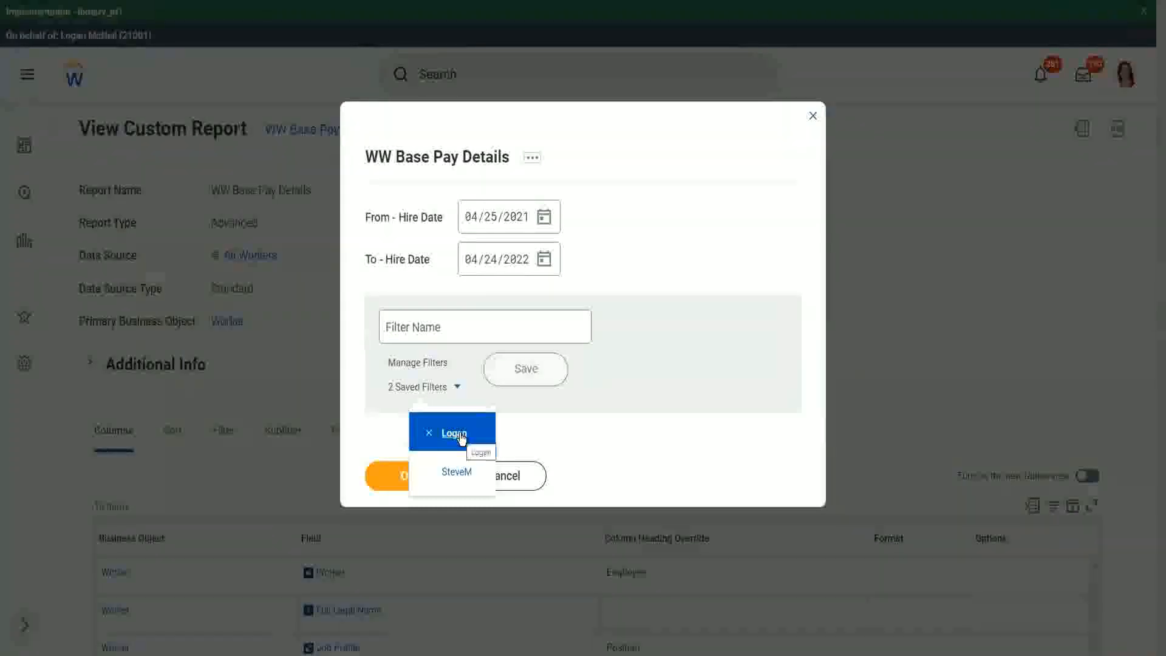
click(665, 199)
click(407, 475)
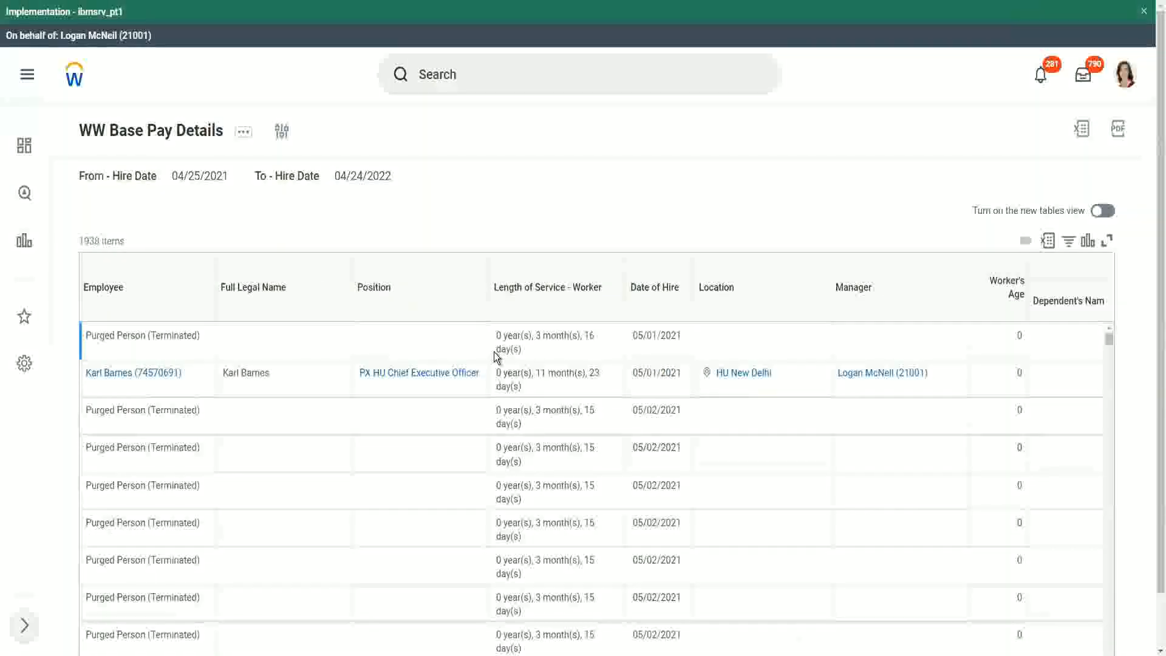
Scroll through the report results, including the worker's age and dependent columns
scroll(391, 371, down, 5)
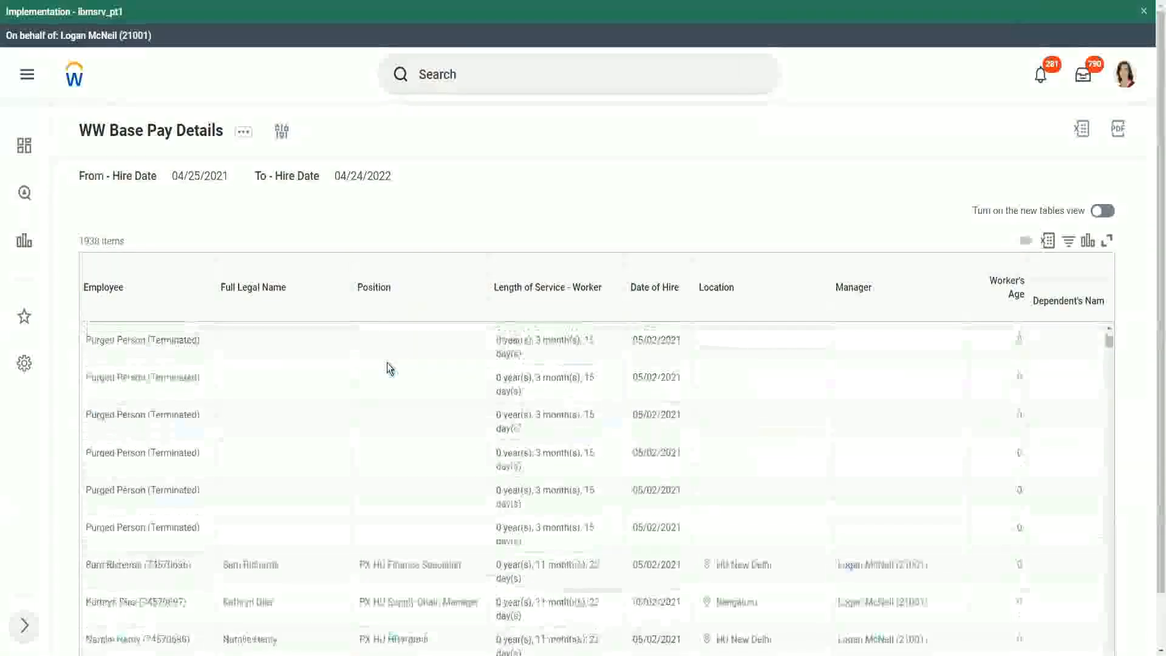
scroll(388, 363, down, 5)
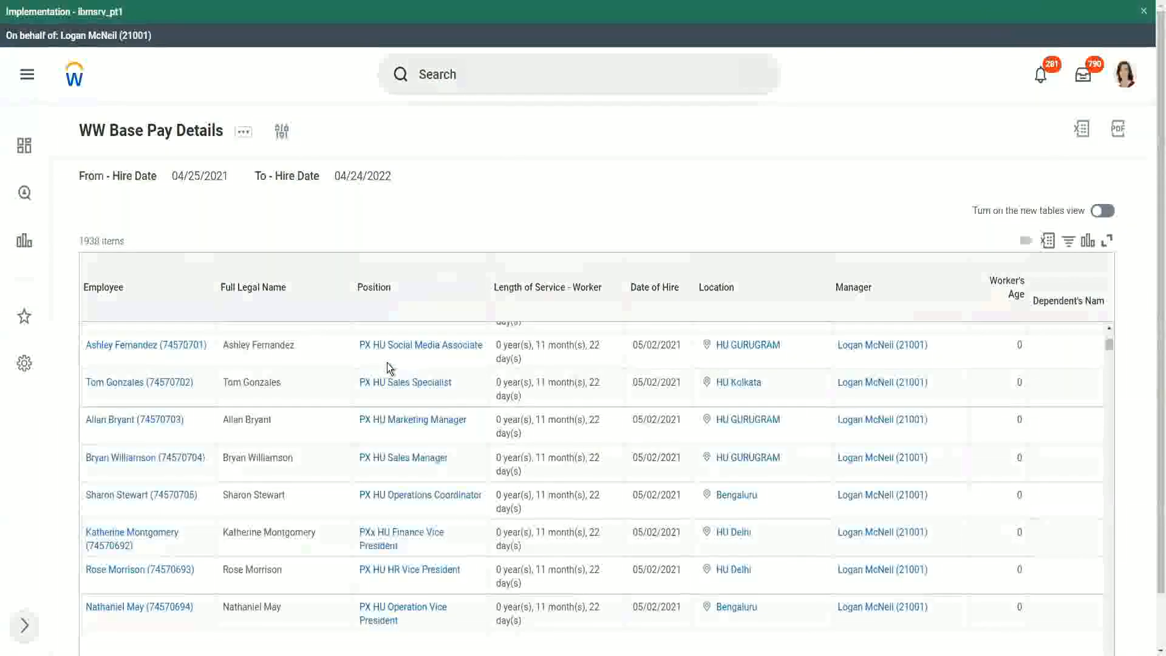
scroll(387, 362, down, 1)
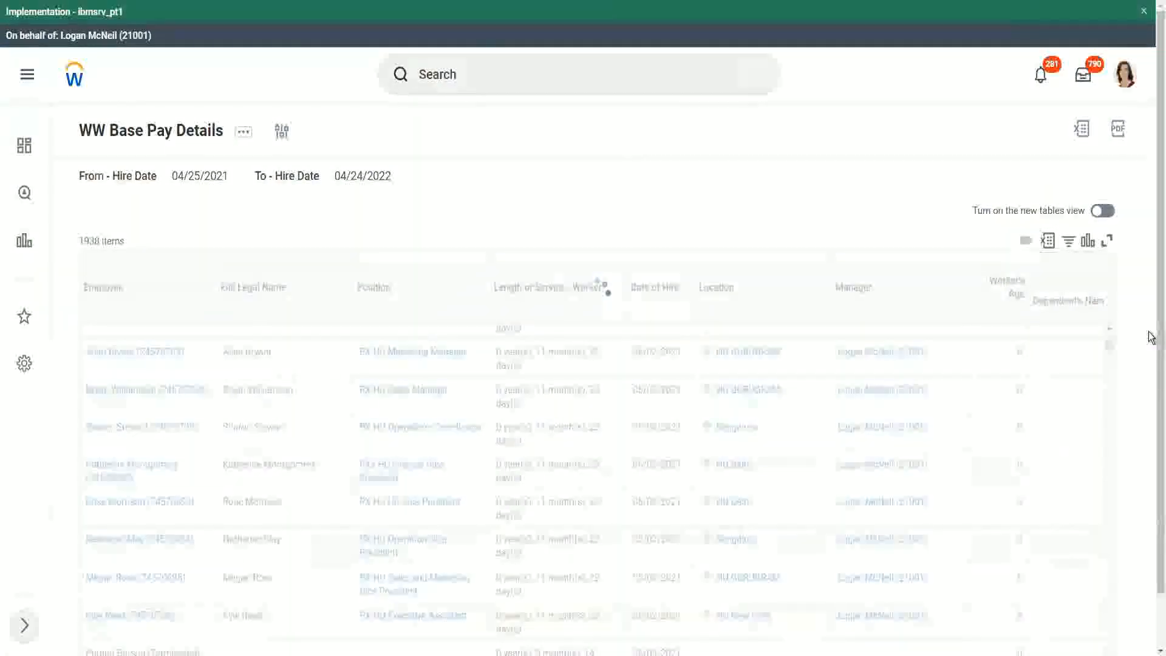
scroll(885, 647, down, 1)
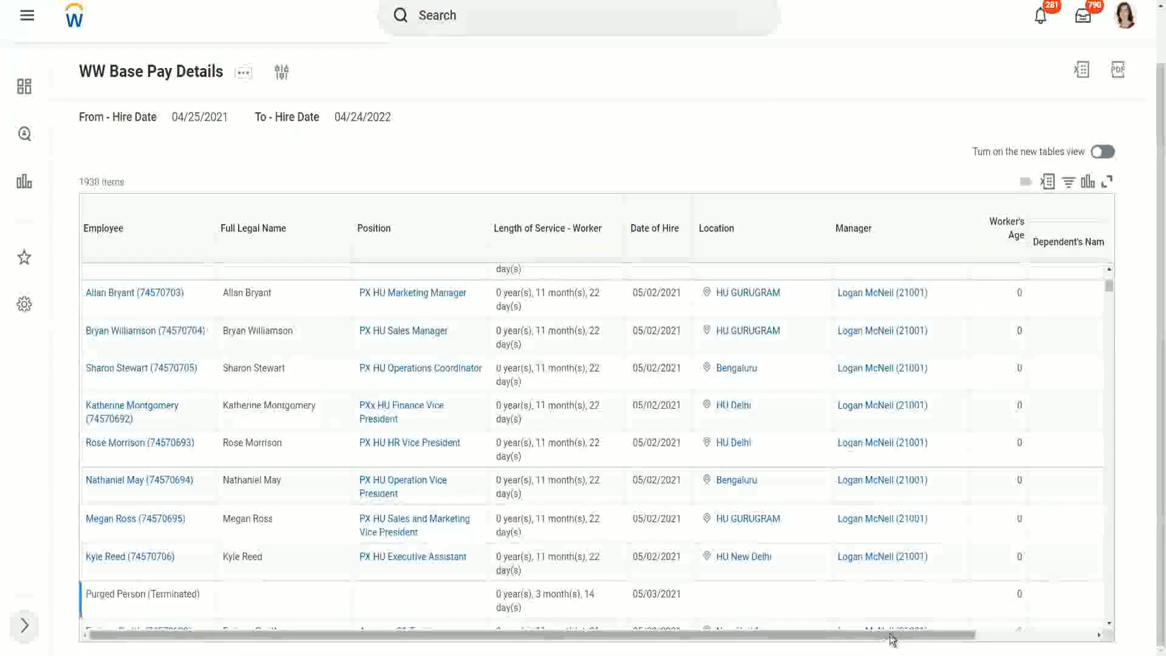
drag(892, 636, 1046, 575)
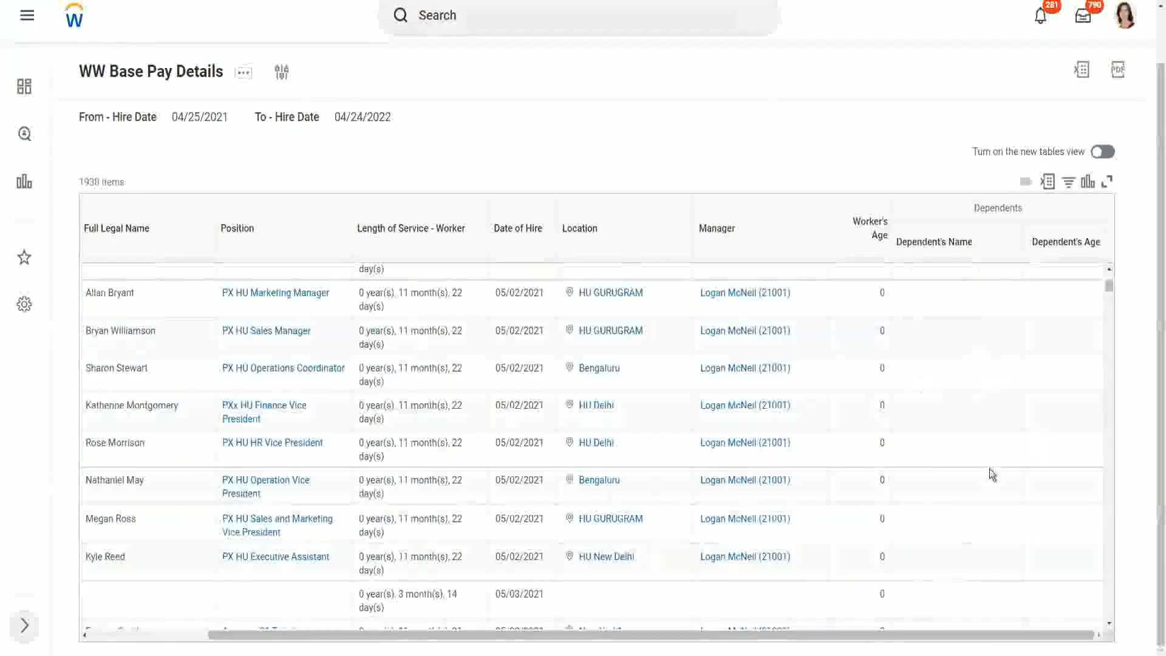
scroll(1036, 416, down, 1)
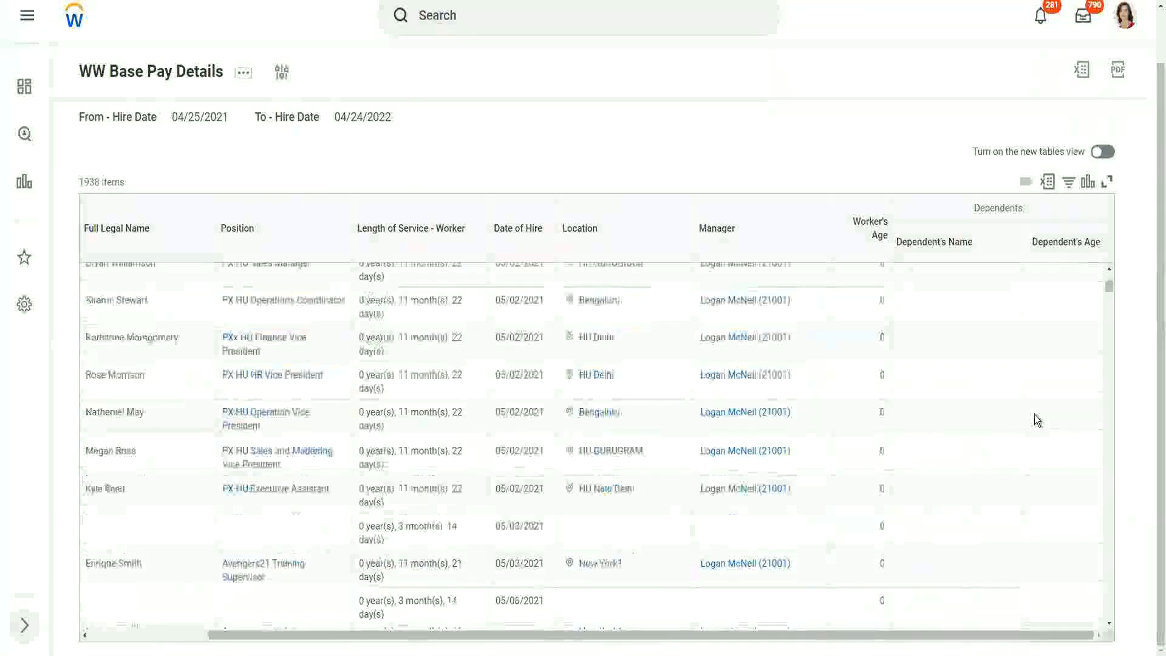
scroll(1033, 414, down, 5)
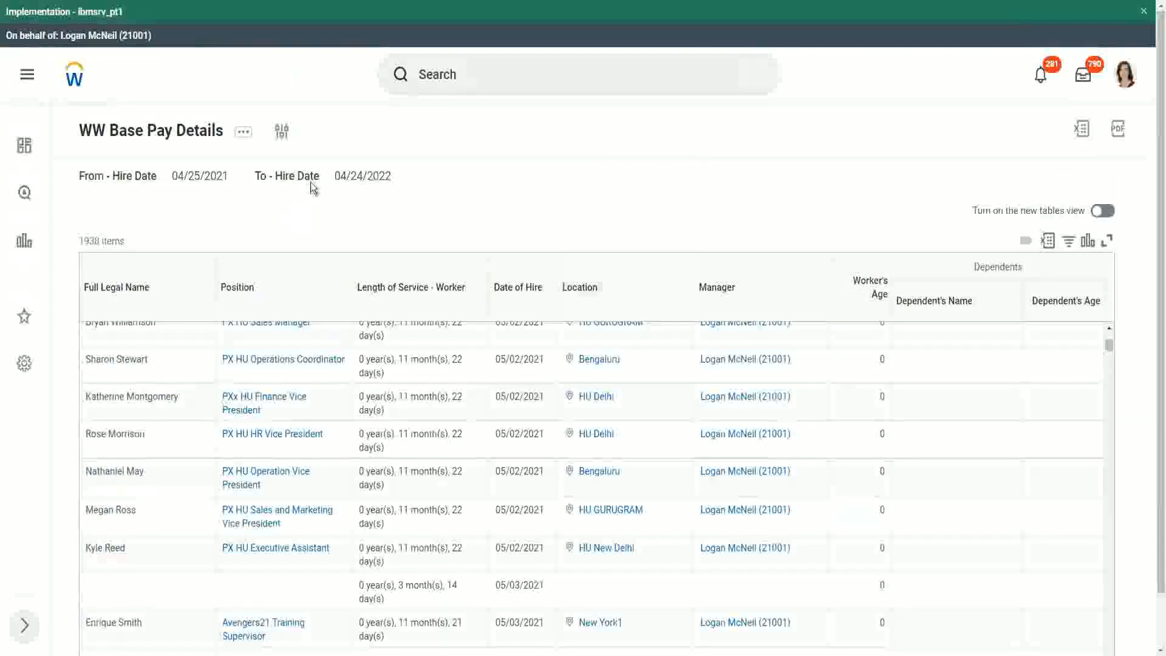
Rerun the report with hire dates from 01/01/2000 to 12/31/2000
click(283, 135)
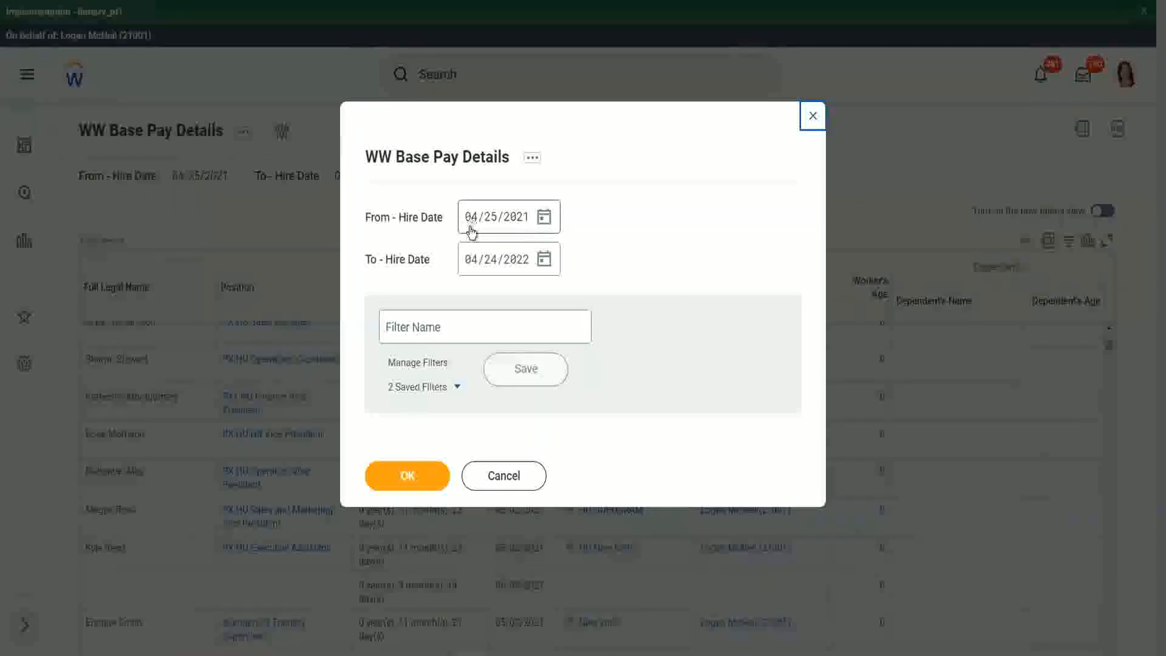
click(472, 229)
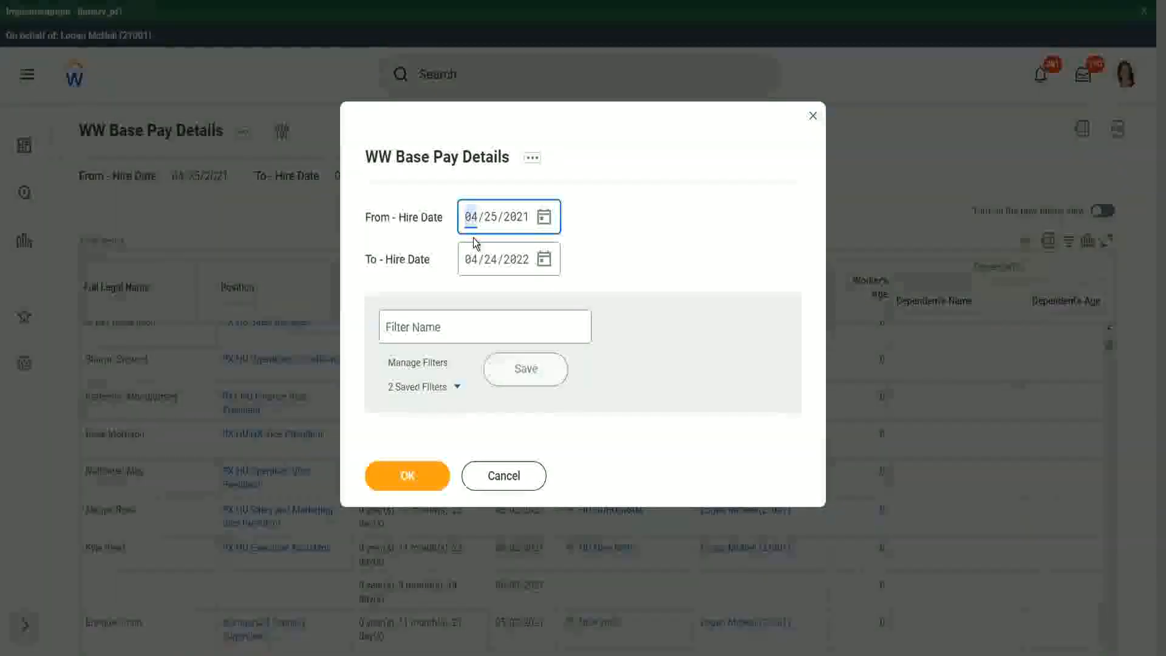
text(0)
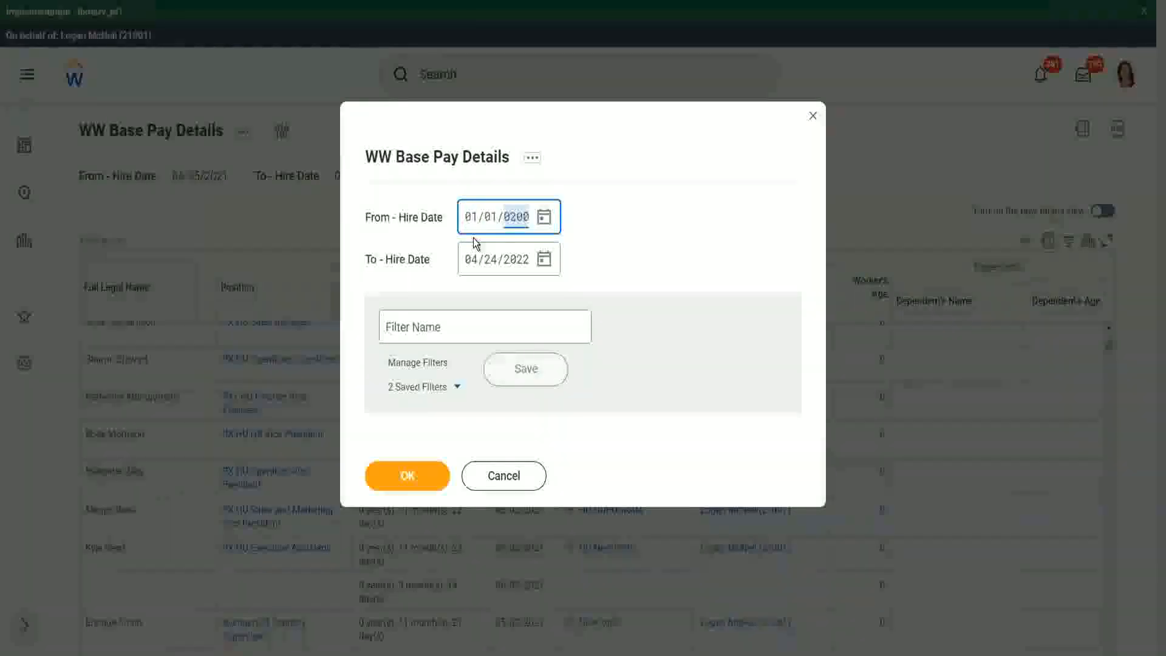
text(1010200)
key(Tab)
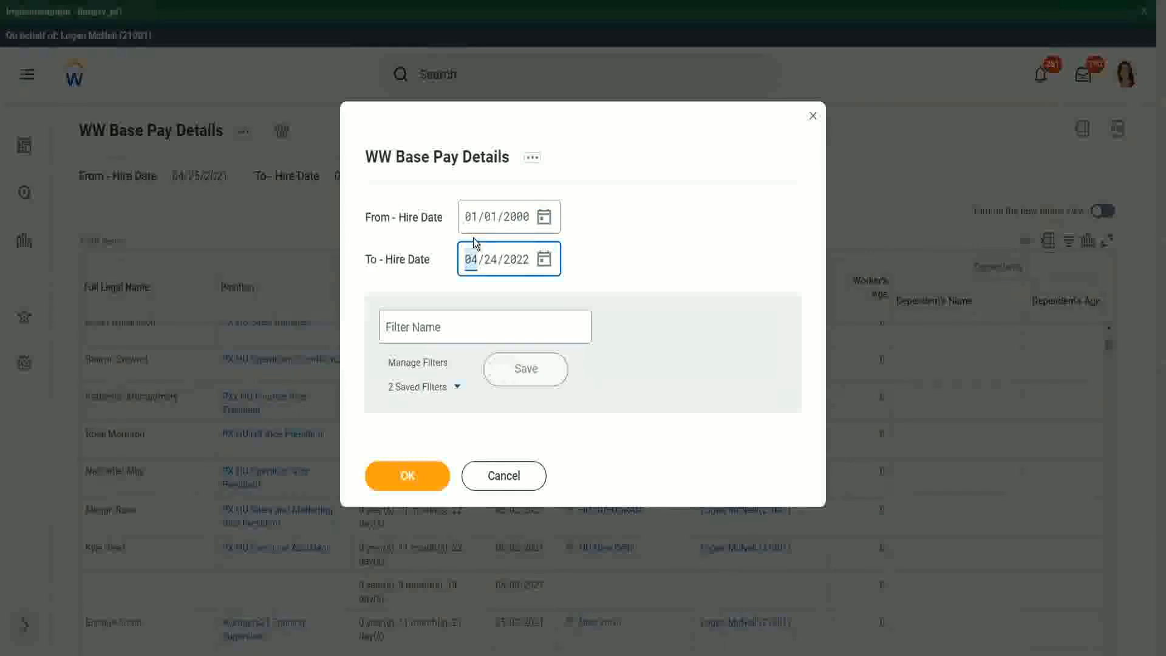
text(12312000)
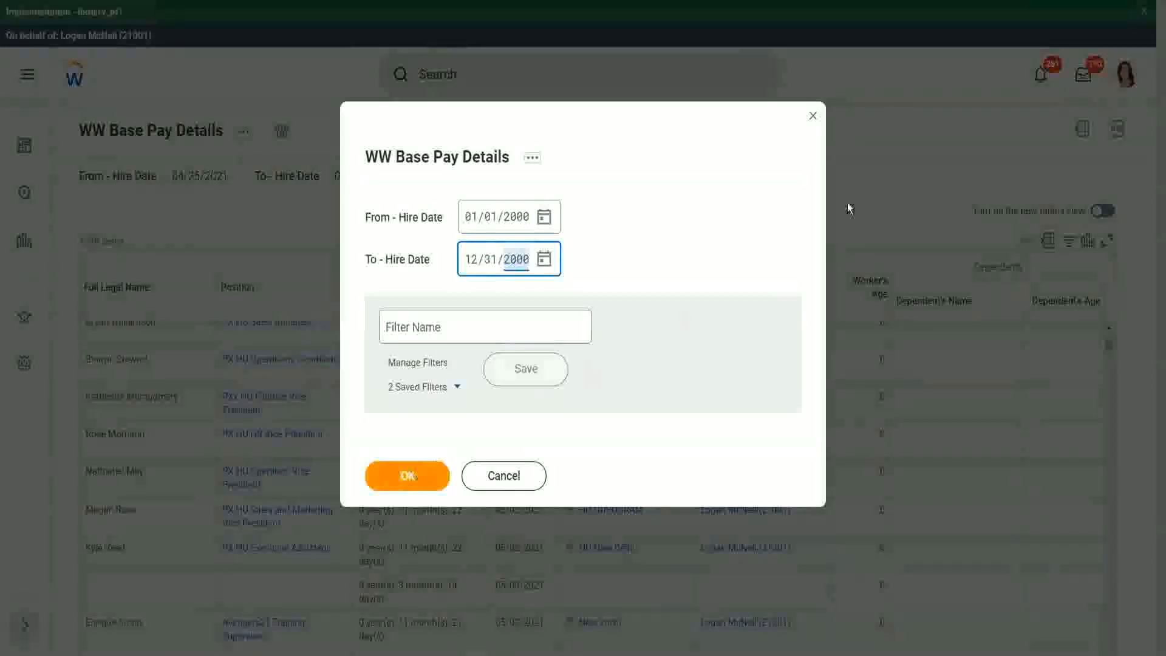
key(Return)
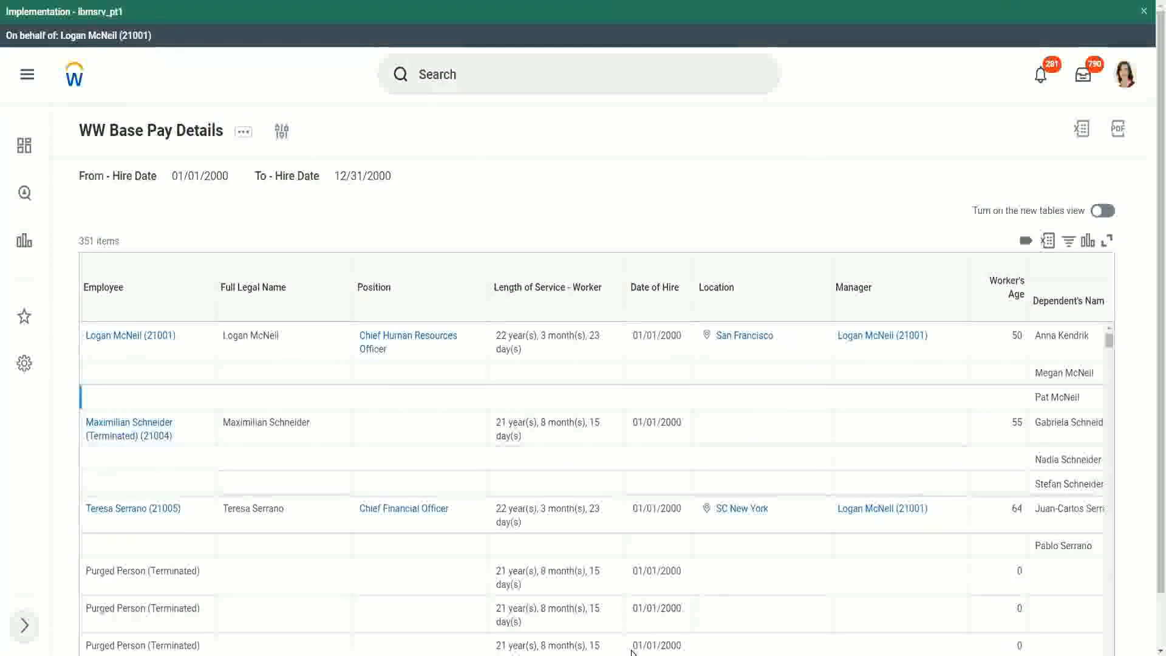
Examine each worker's dependents and their ages in the results
scroll(1150, 563, down, 1)
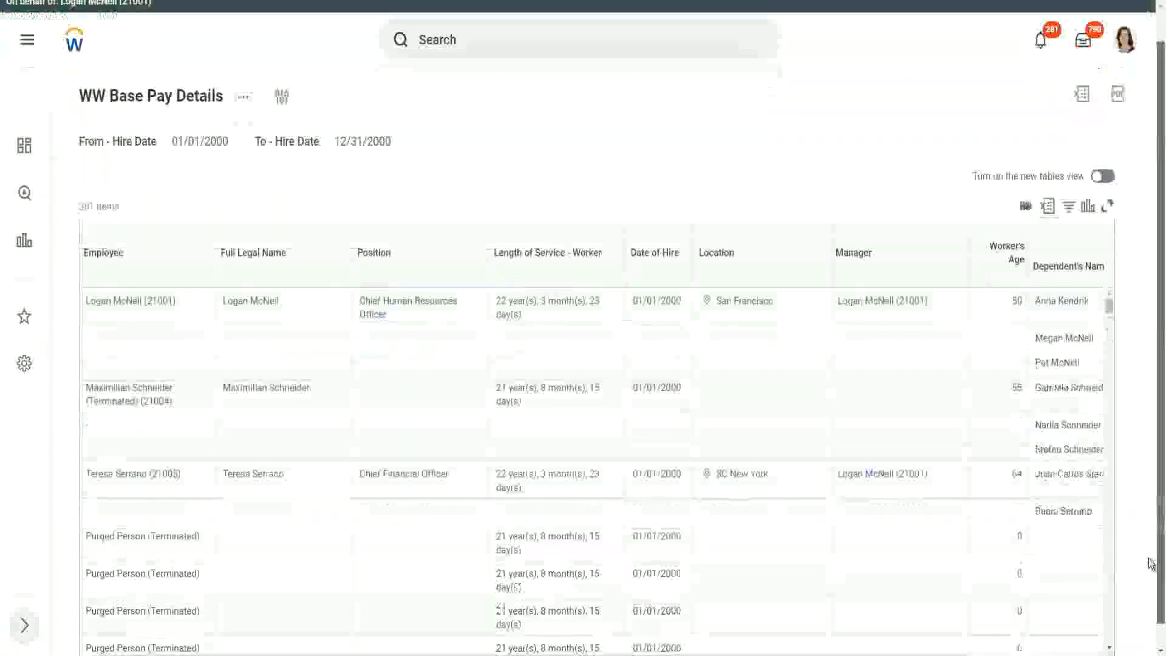
scroll(1150, 564, down, 1)
drag(920, 635, 1047, 643)
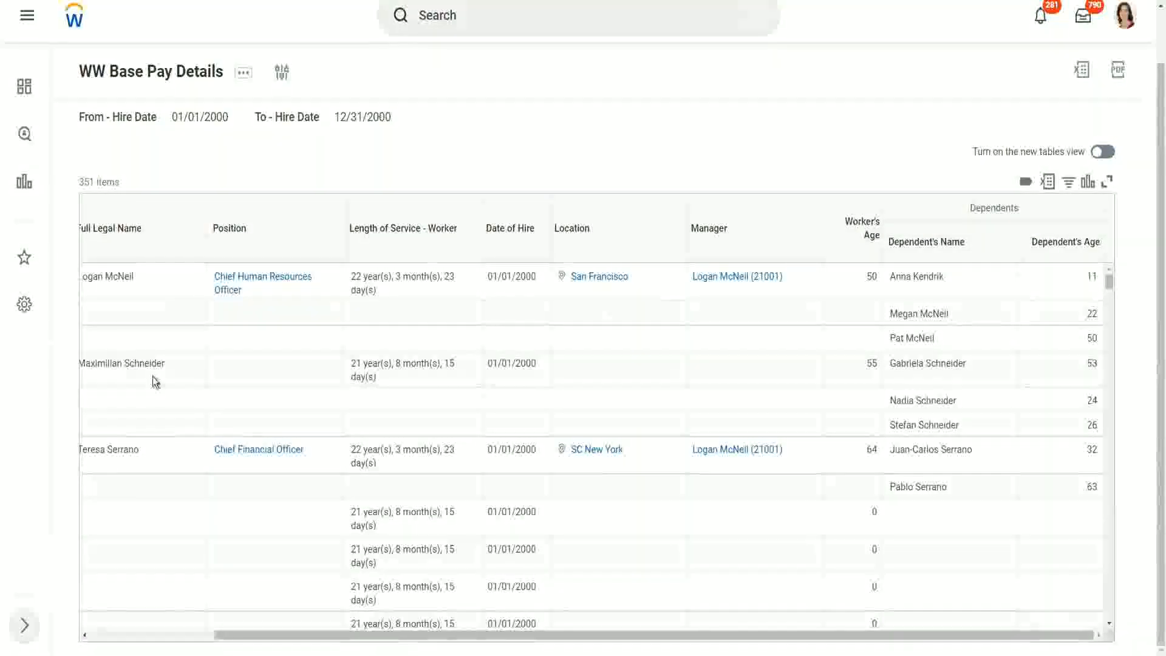
drag(97, 363, 185, 363)
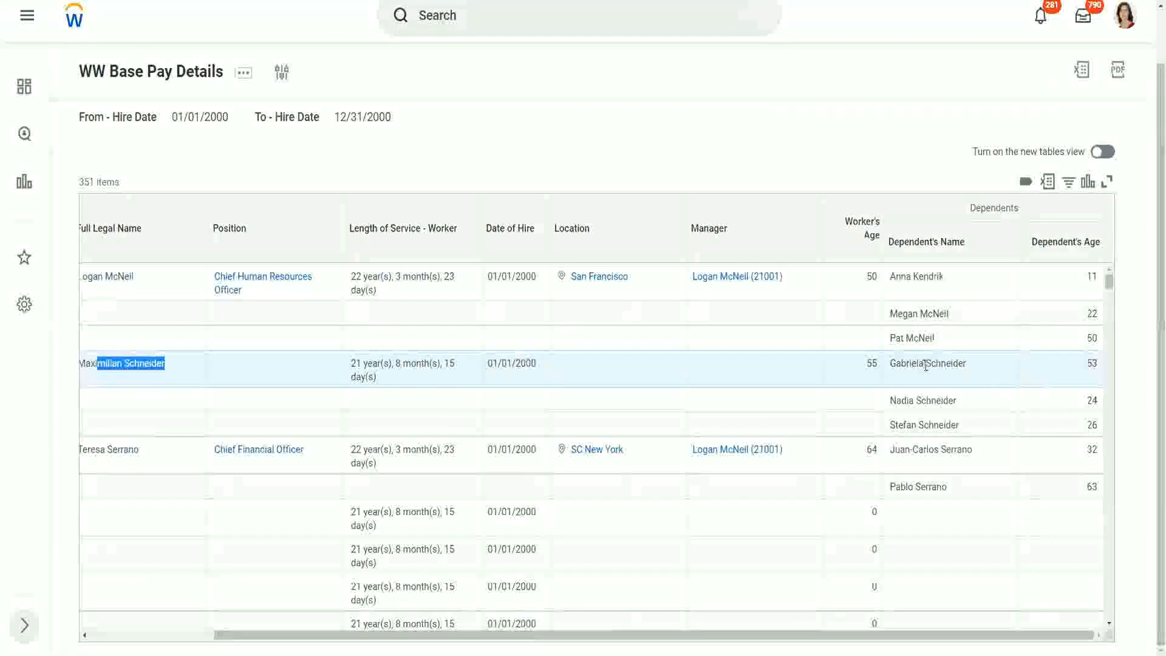
click(920, 395)
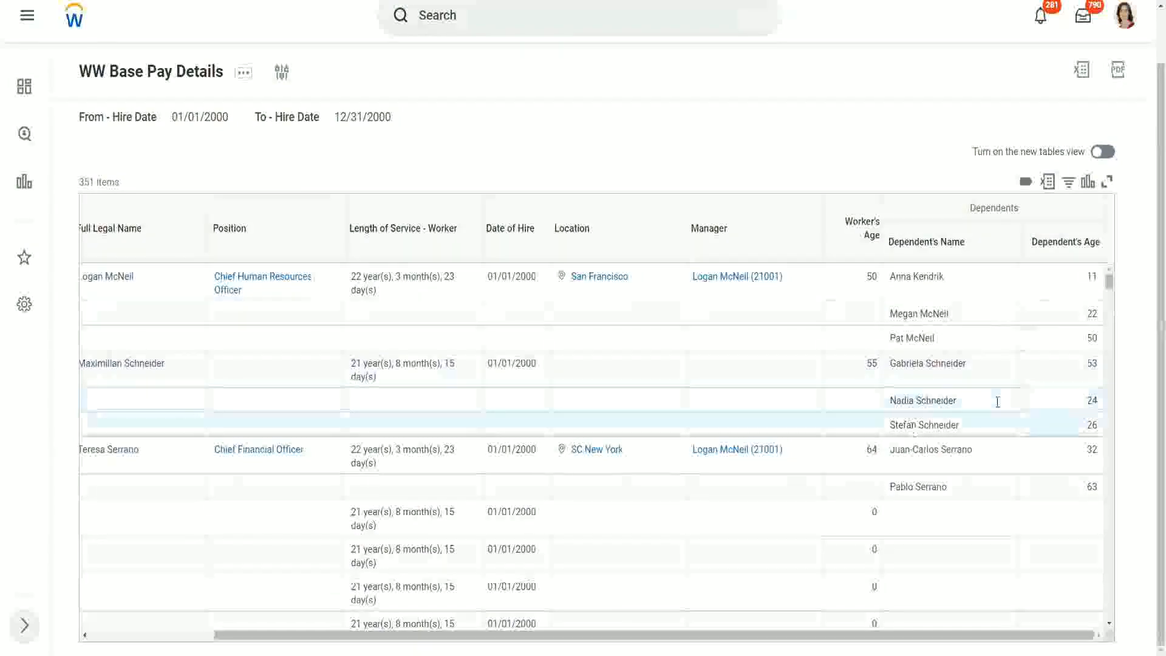
double_click(1091, 363)
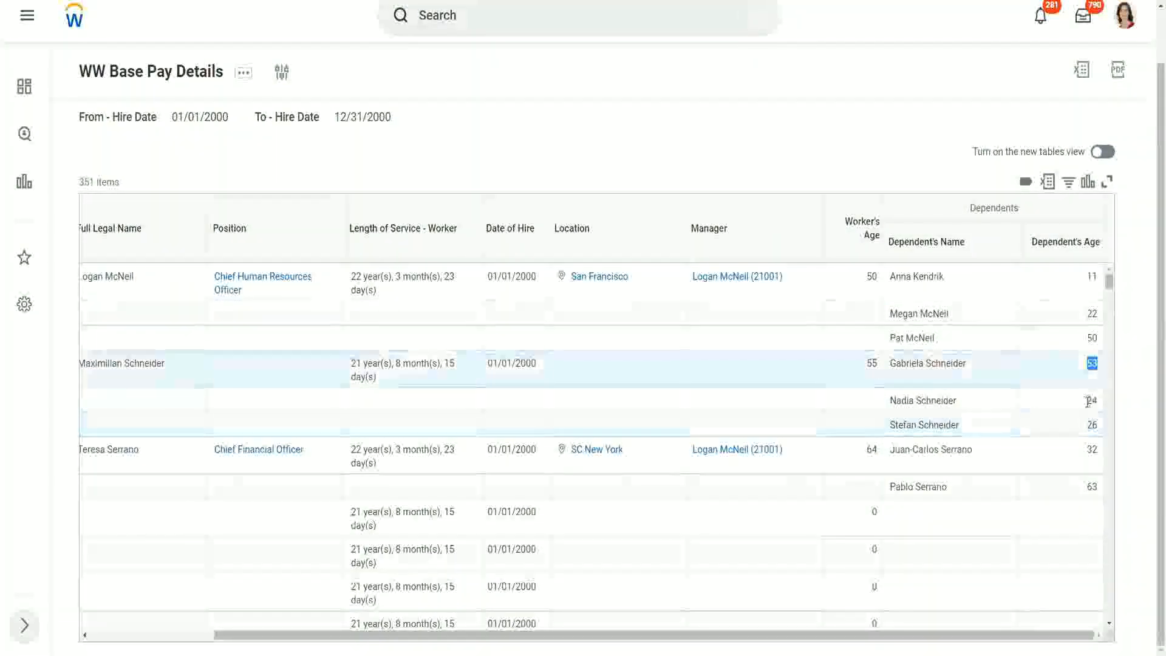
double_click(1090, 400)
key(Down)
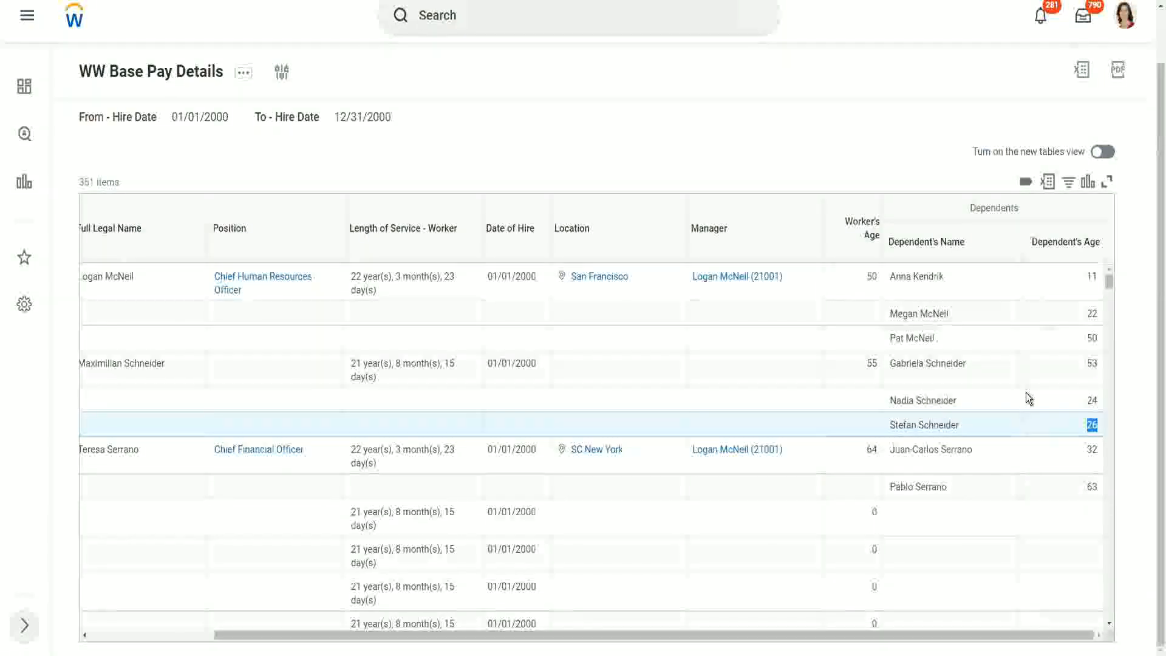
Scroll through the report rows and highlight the dependents' names and ages to compare them per worker
scroll(1014, 392, down, 3)
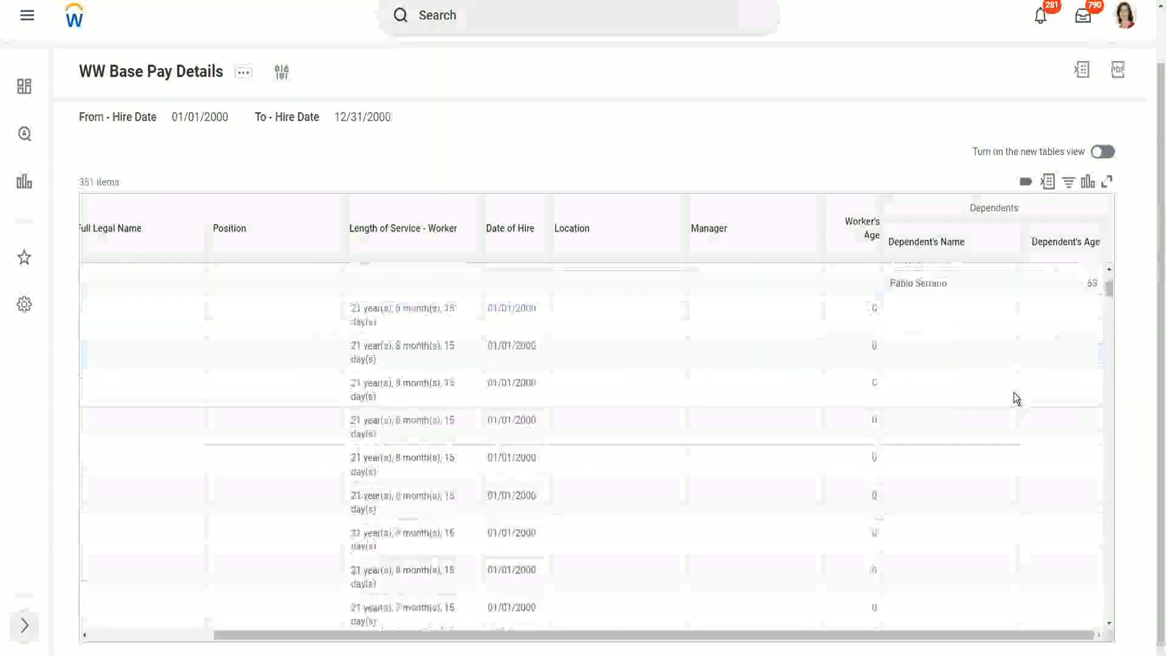
scroll(1014, 392, down, 2)
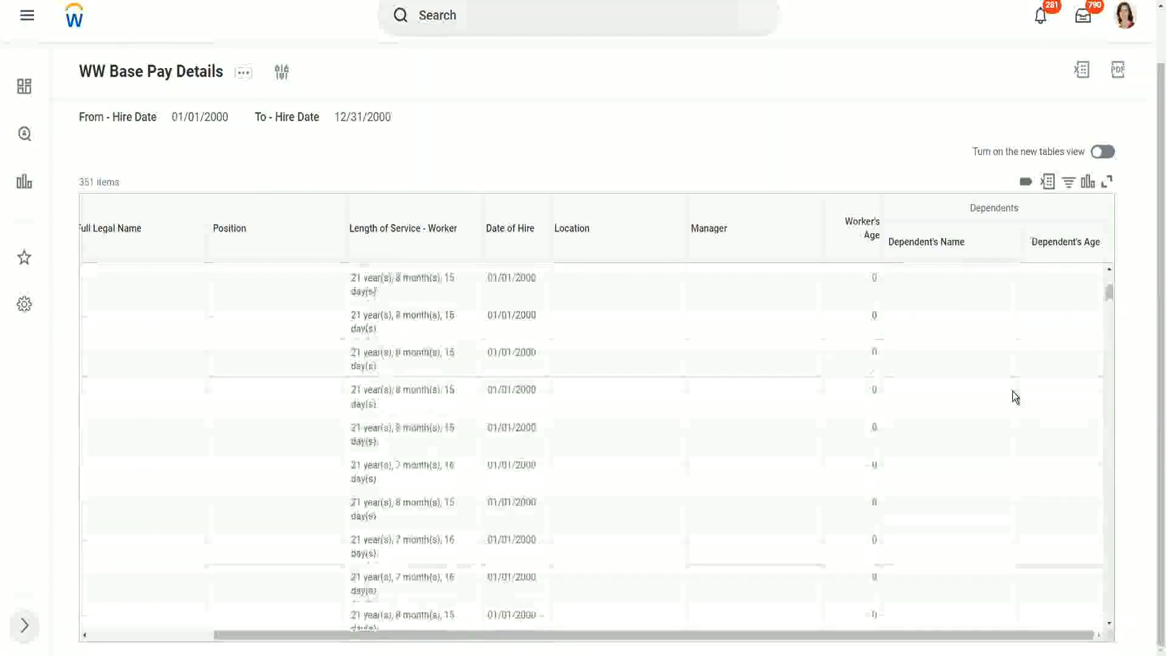
scroll(1014, 393, up, 5)
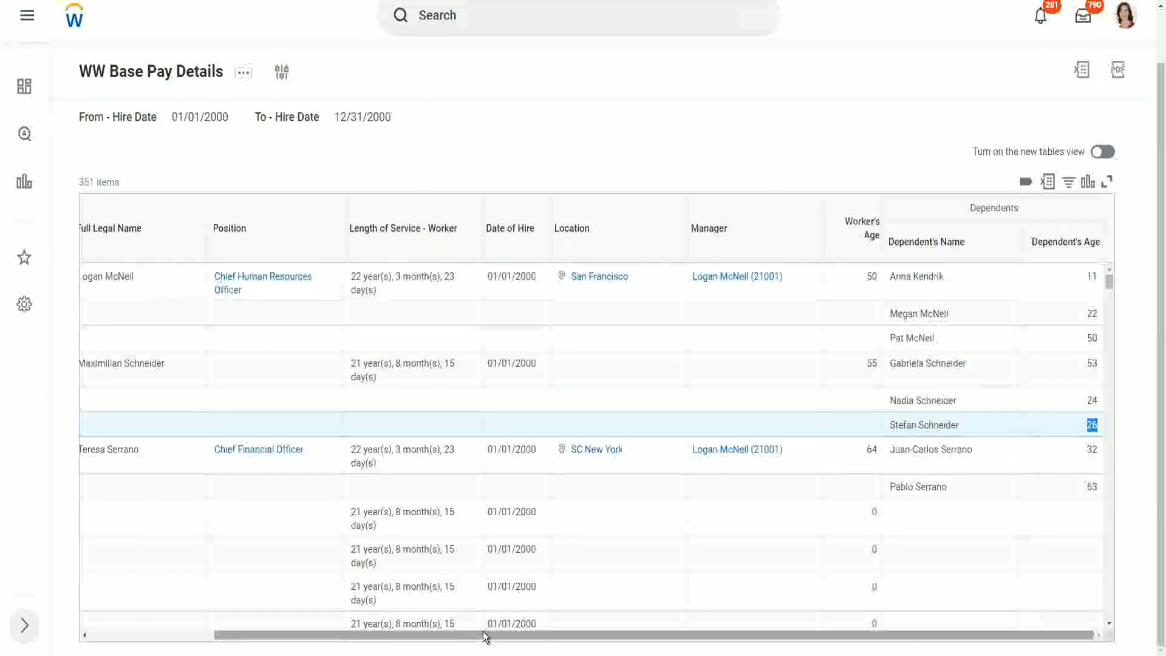
drag(479, 637, 533, 642)
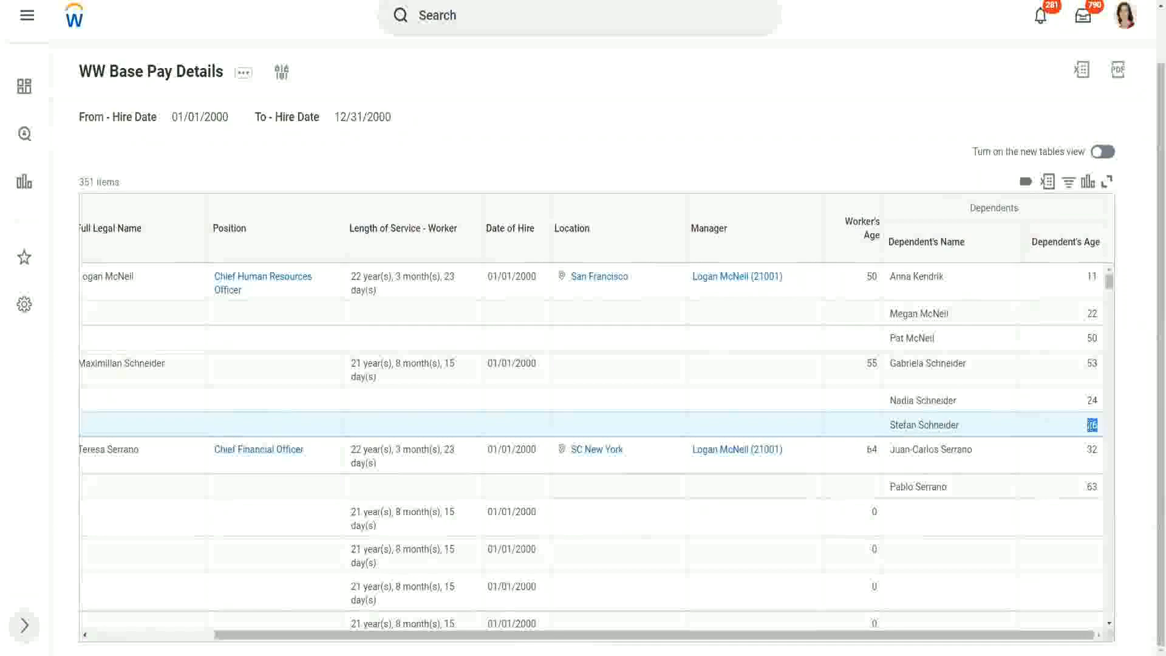
drag(1093, 425, 1059, 405)
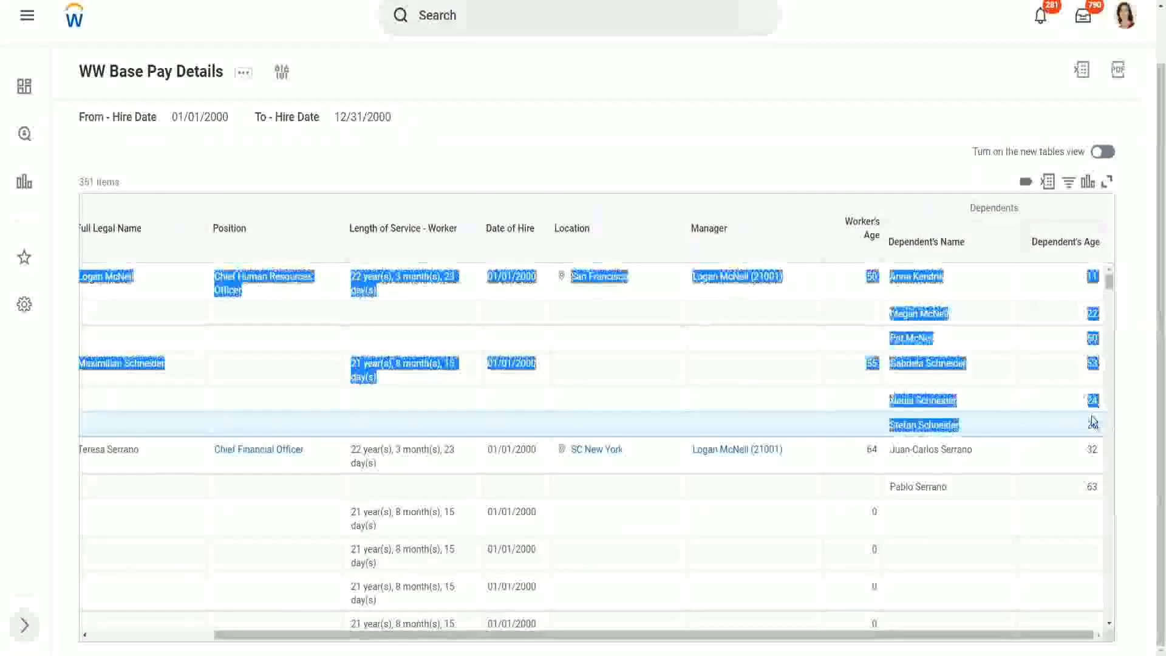
click(1060, 405)
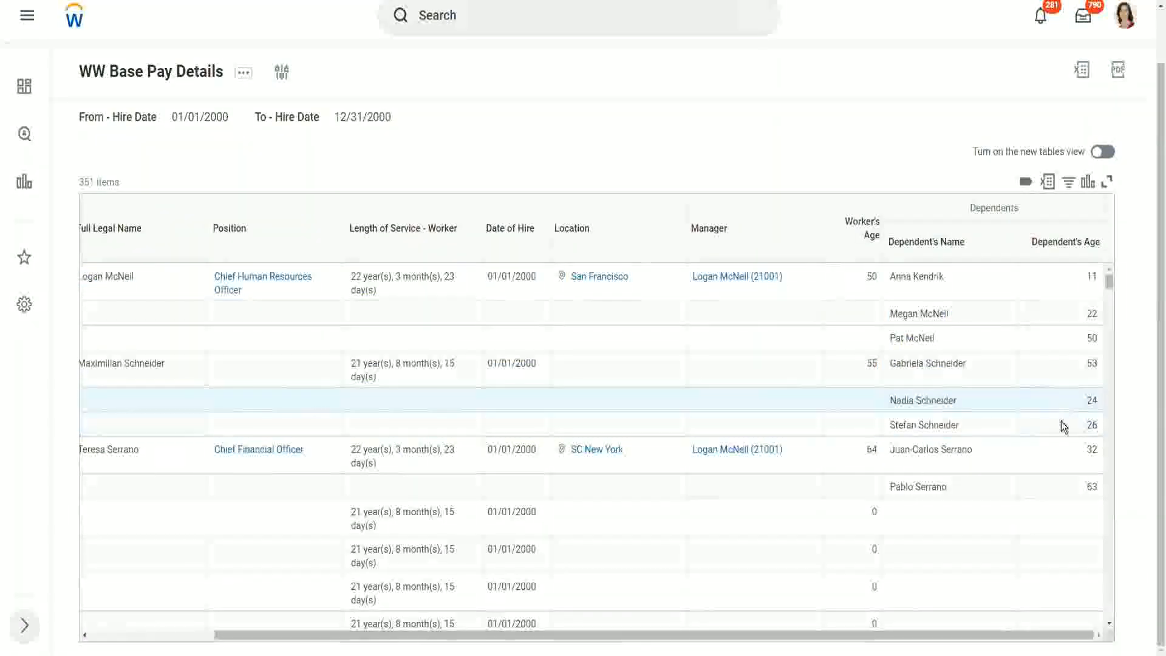
double_click(1091, 425)
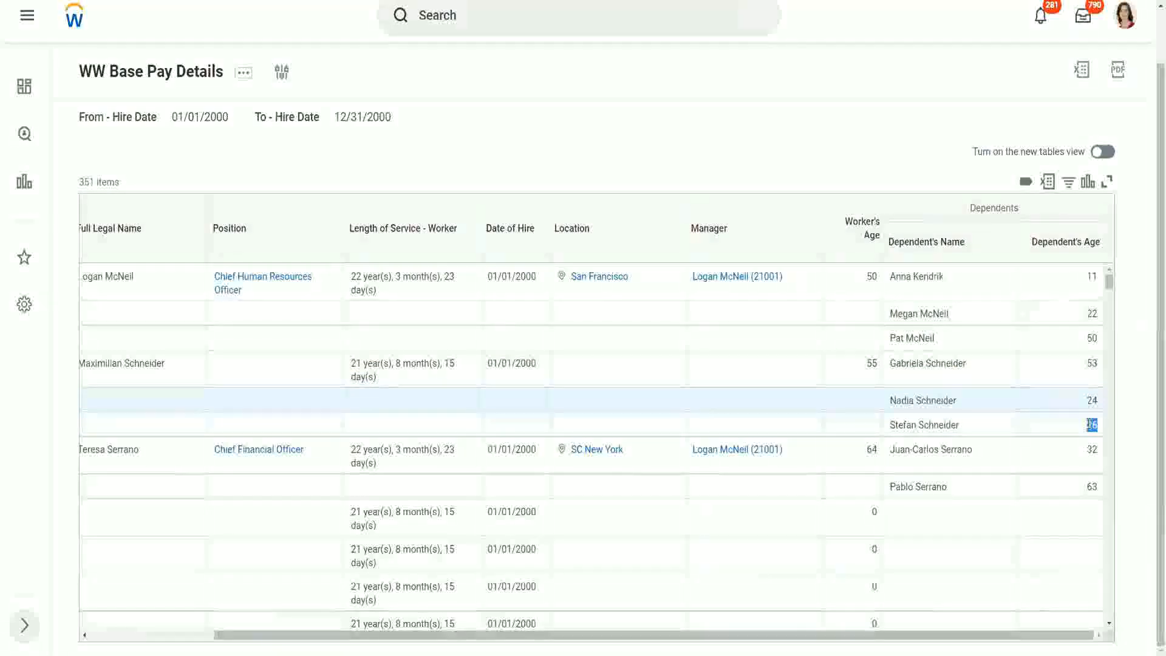
click(1007, 434)
scroll(1004, 428, down, 1)
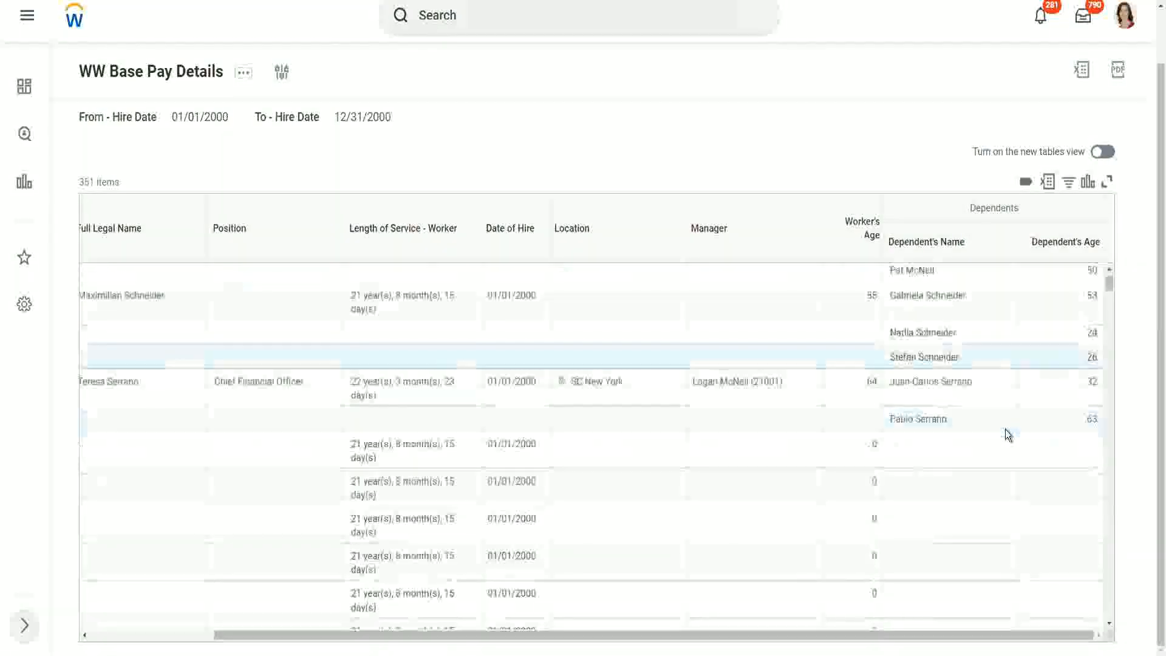
scroll(971, 434, down, 1)
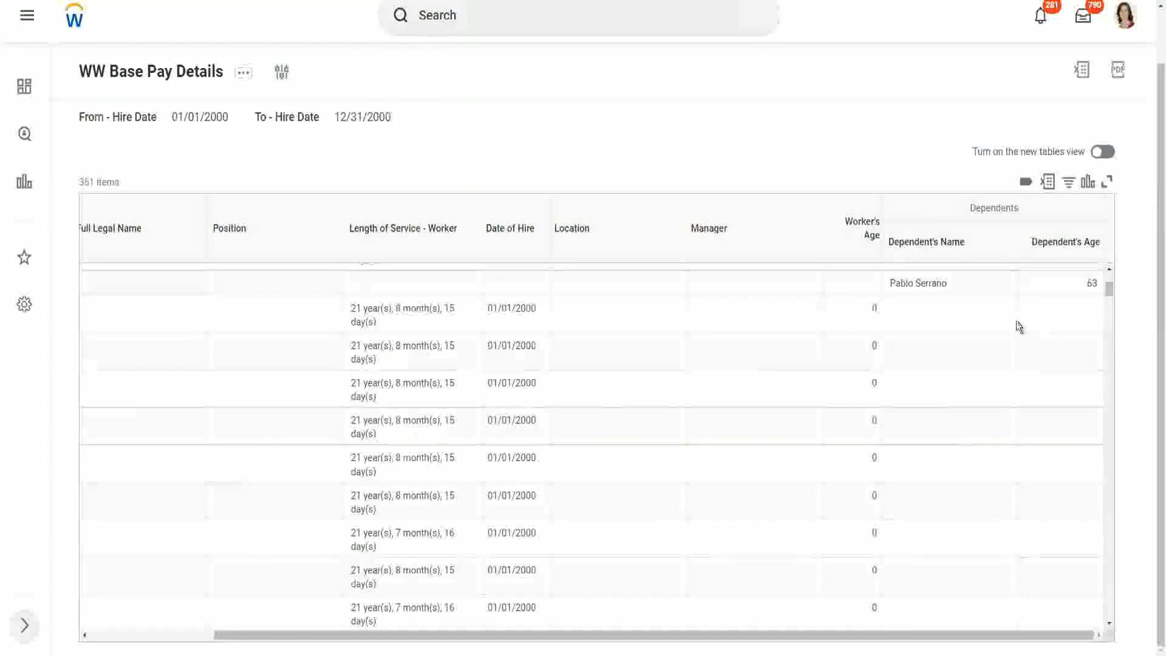
scroll(1018, 326, up, 2)
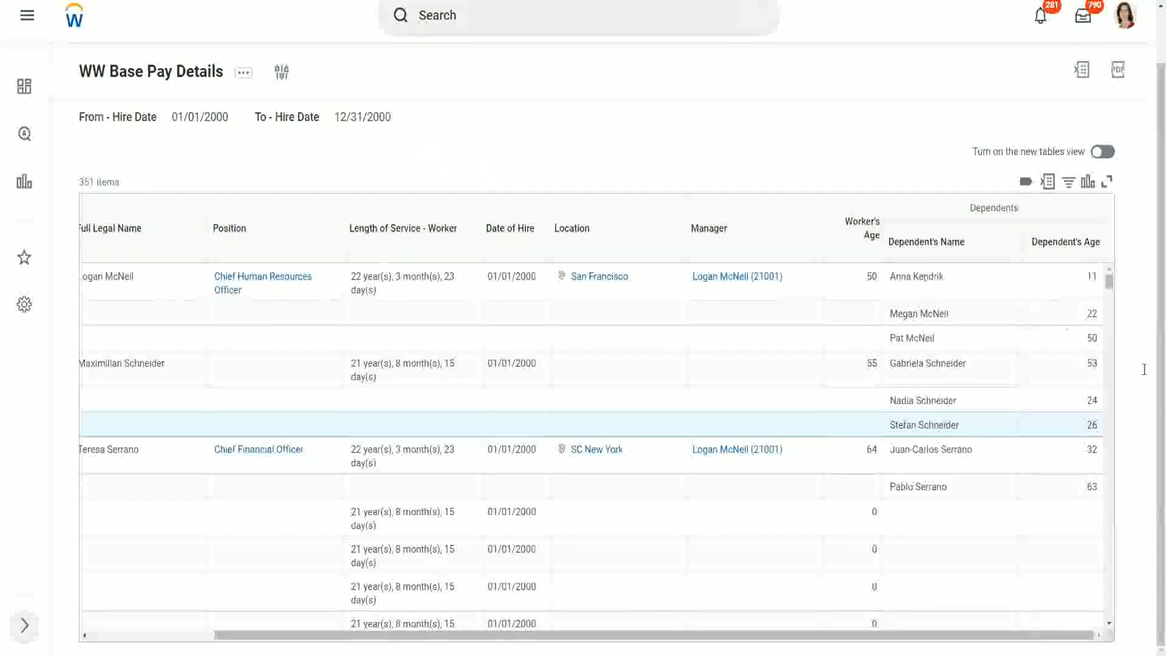
click(891, 275)
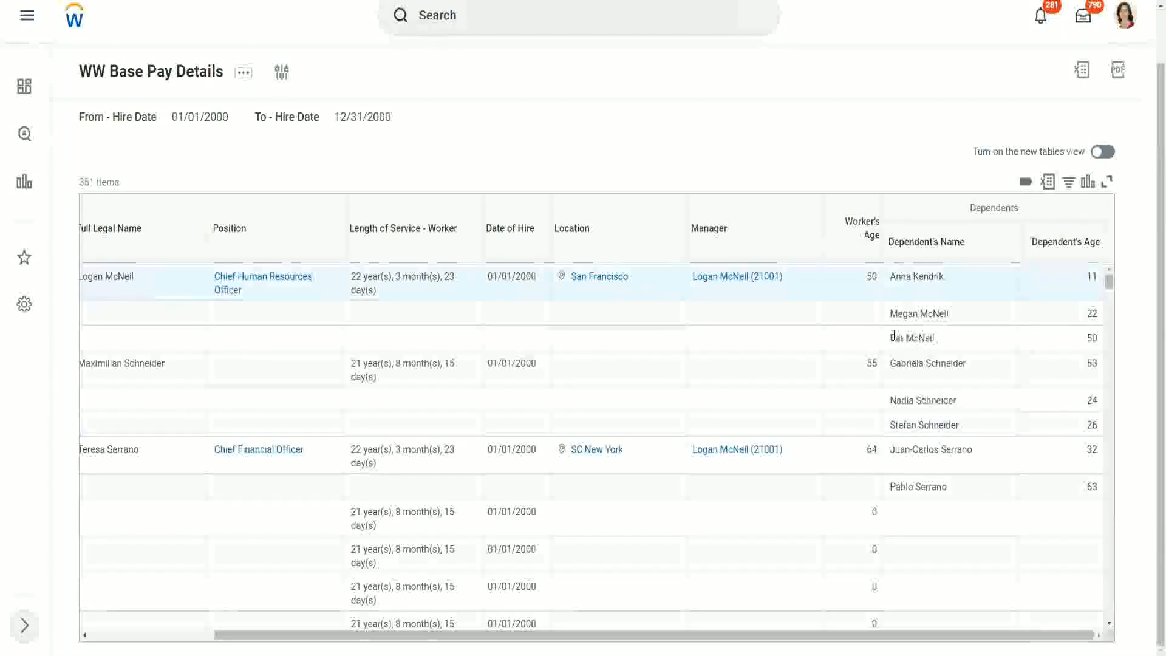
triple_click(939, 338)
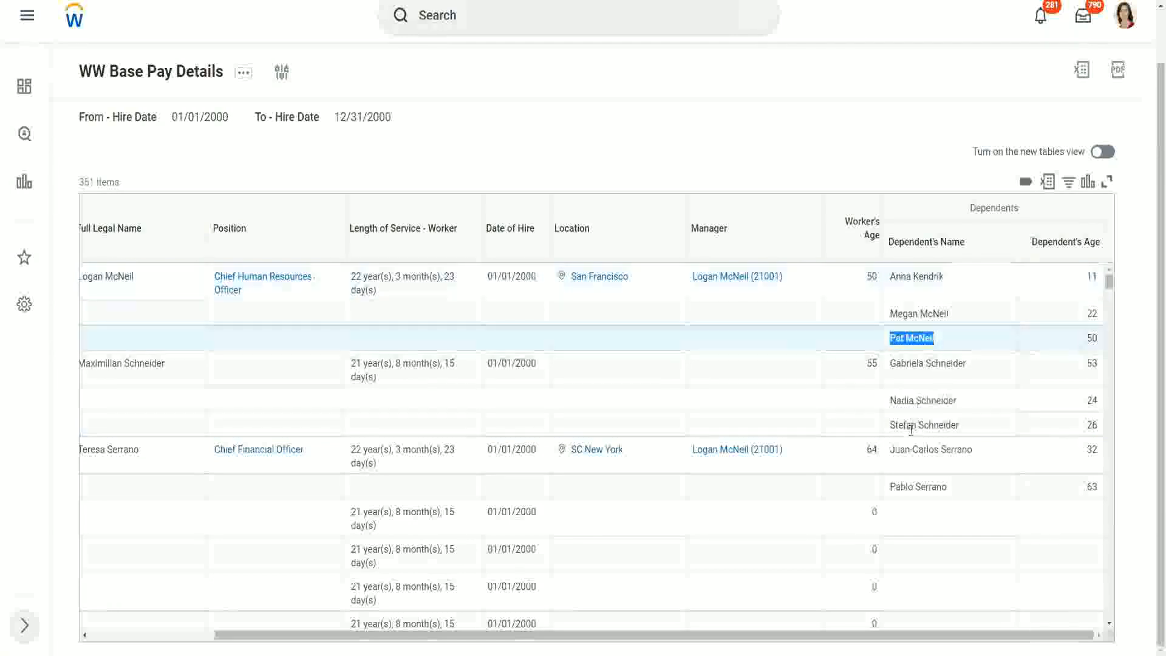
click(968, 484)
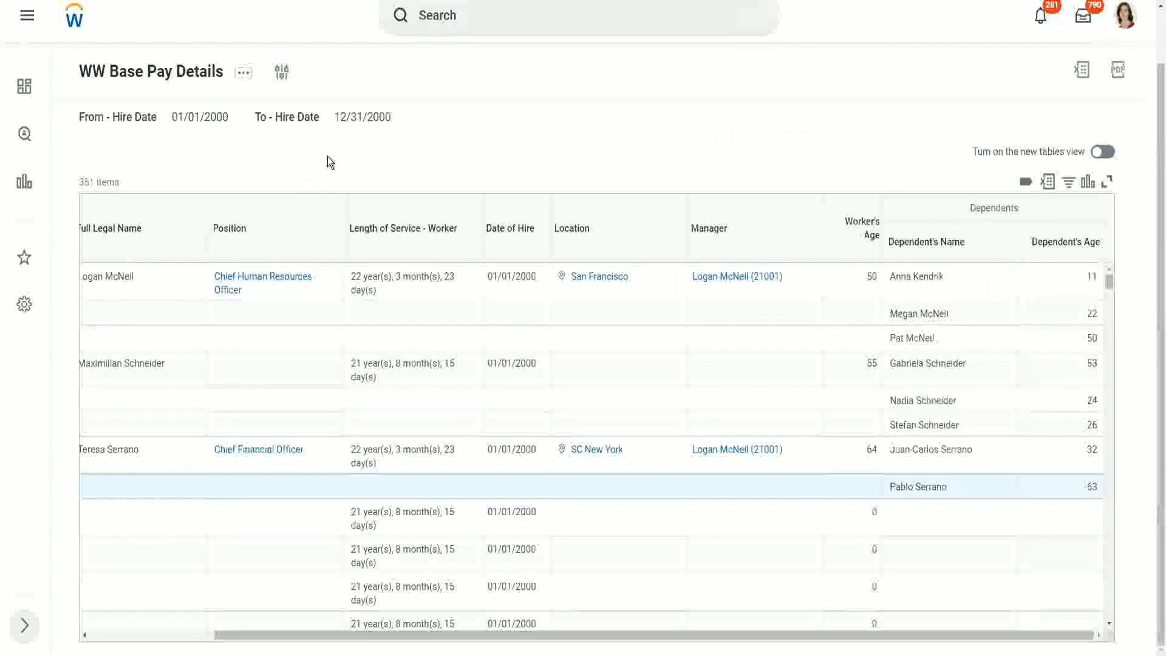
Duplicate the browser tab and open the Create Calculated Field task by searching for create calc field
right_click(196, 0)
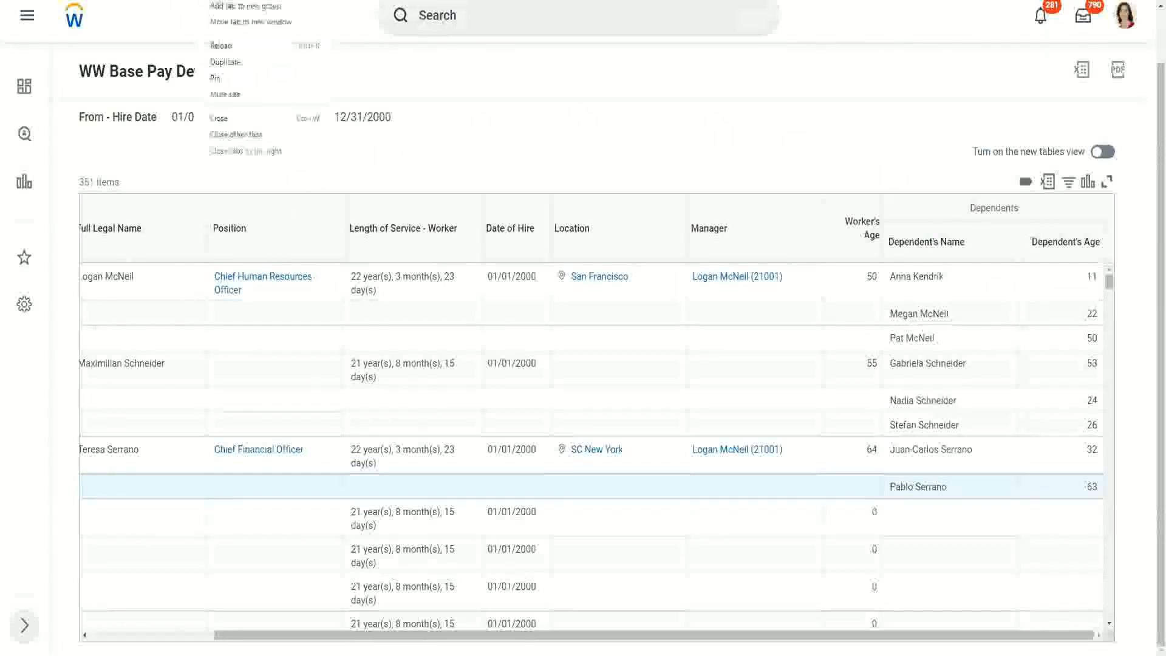
click(225, 62)
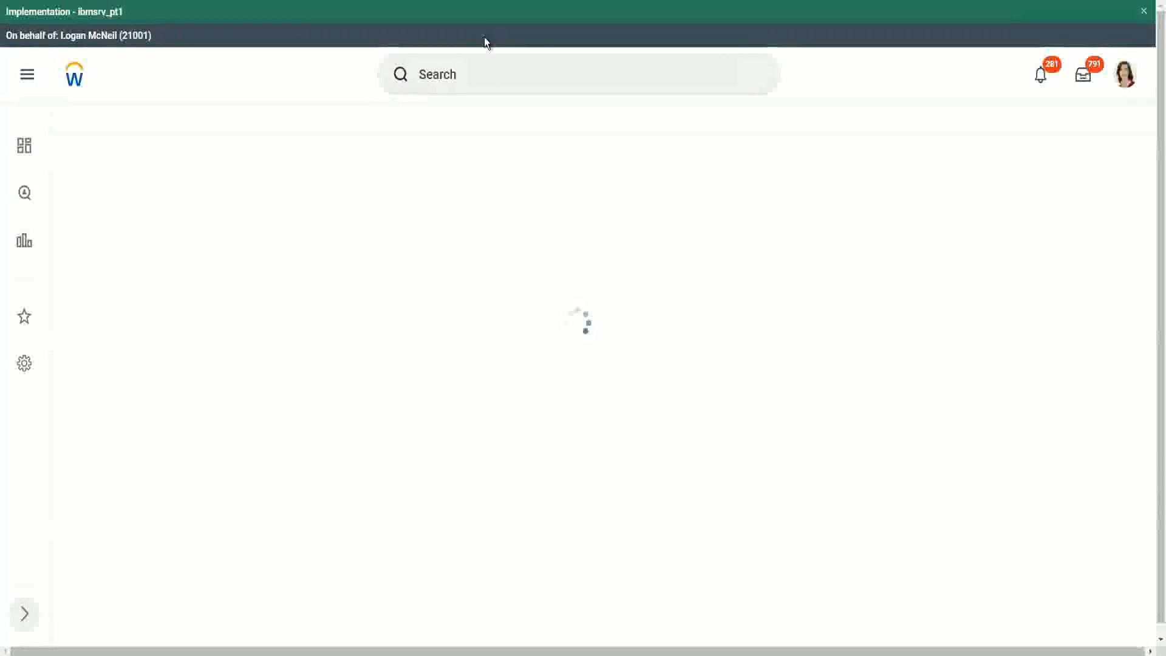
click(486, 76)
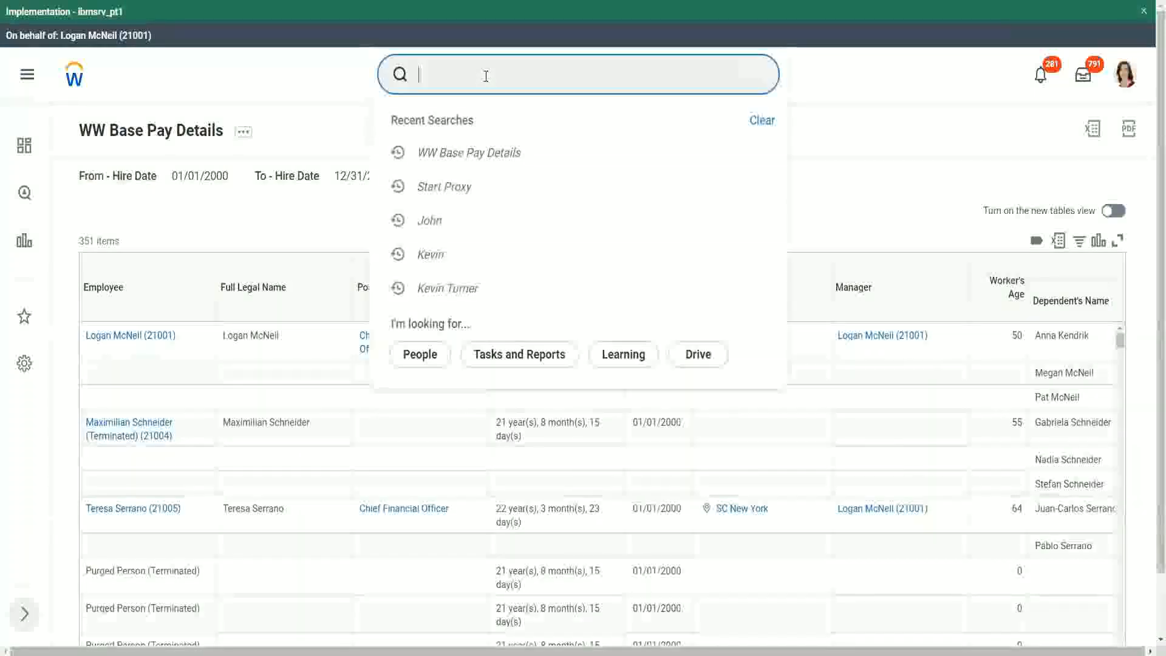
text(create calc )
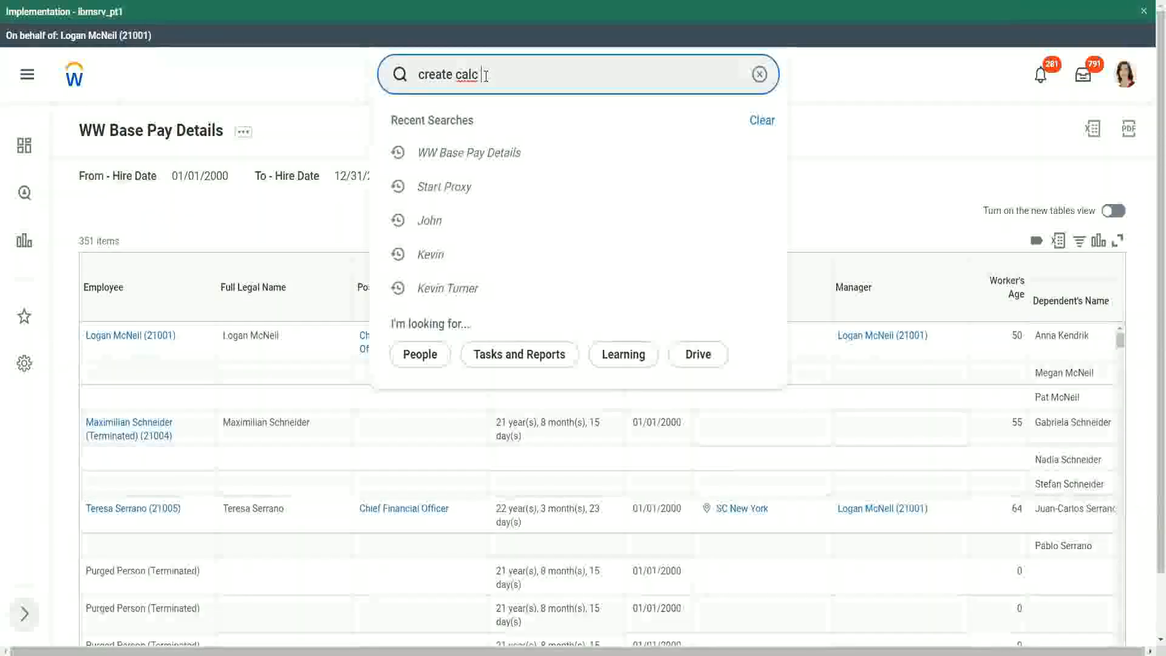
text(field)
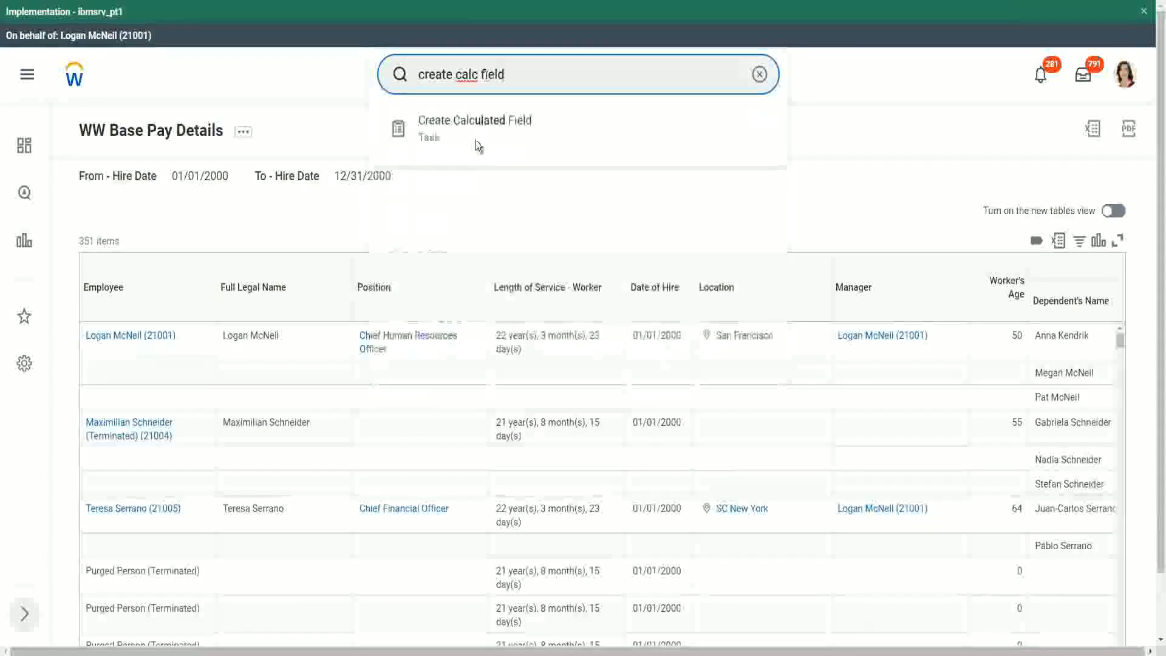
click(476, 131)
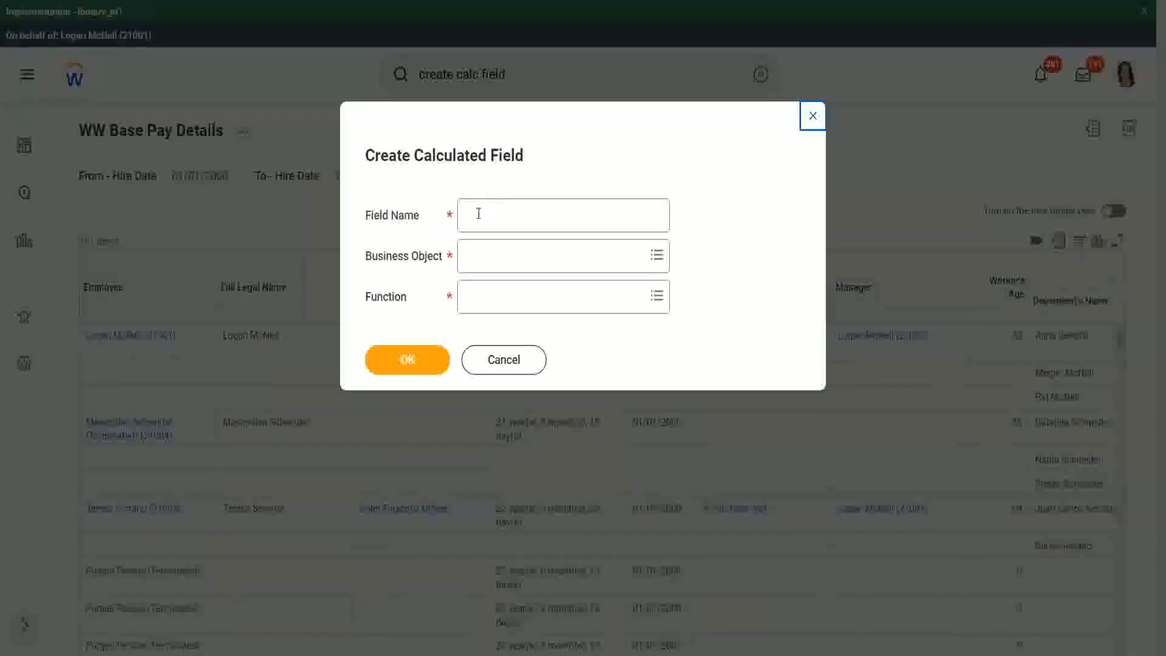
Name the calculated field CF-WW-ESI-Eldest Dependent and set its business object to Worker
click(478, 213)
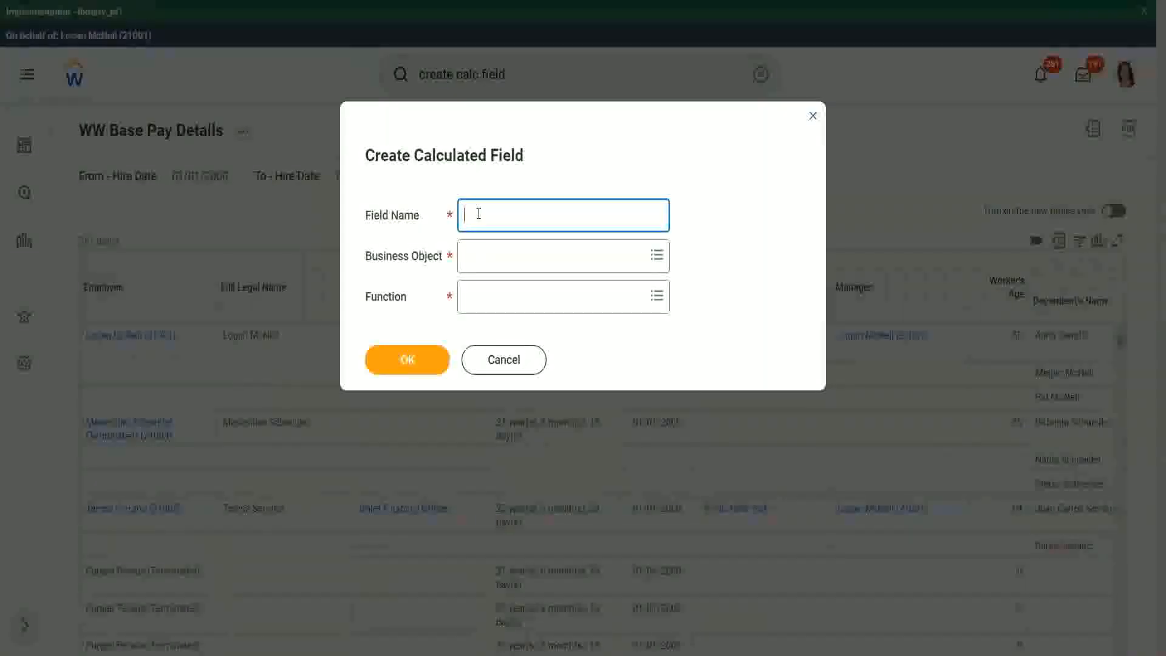
text(CF WW)
text(-Eldest Dependent)
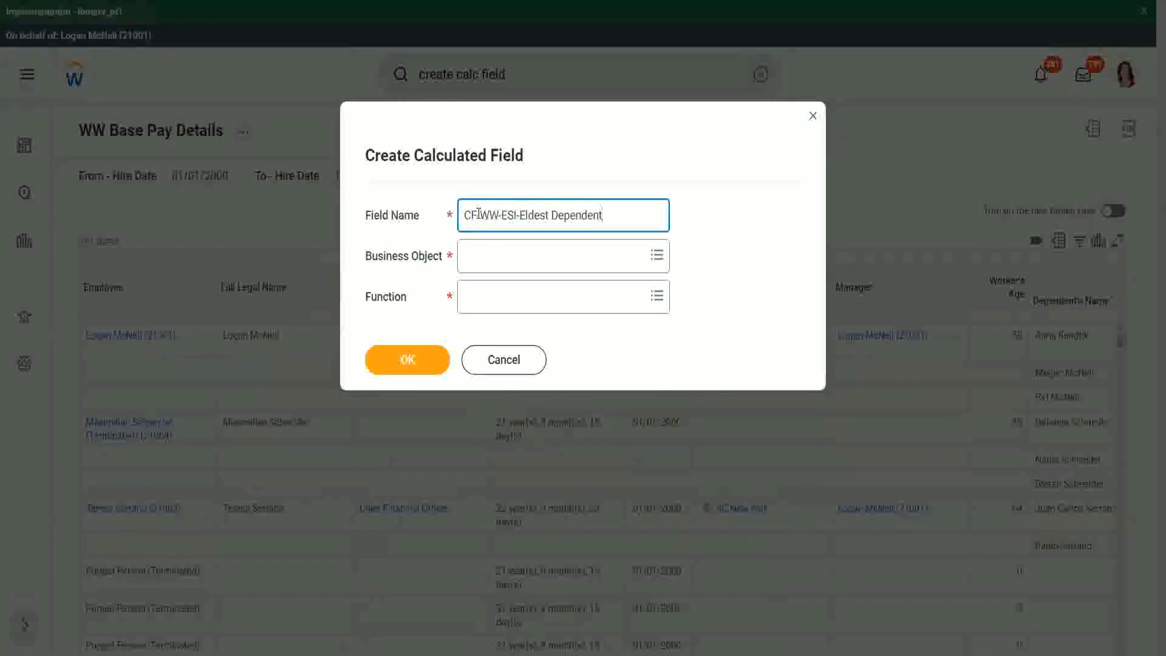
click(492, 257)
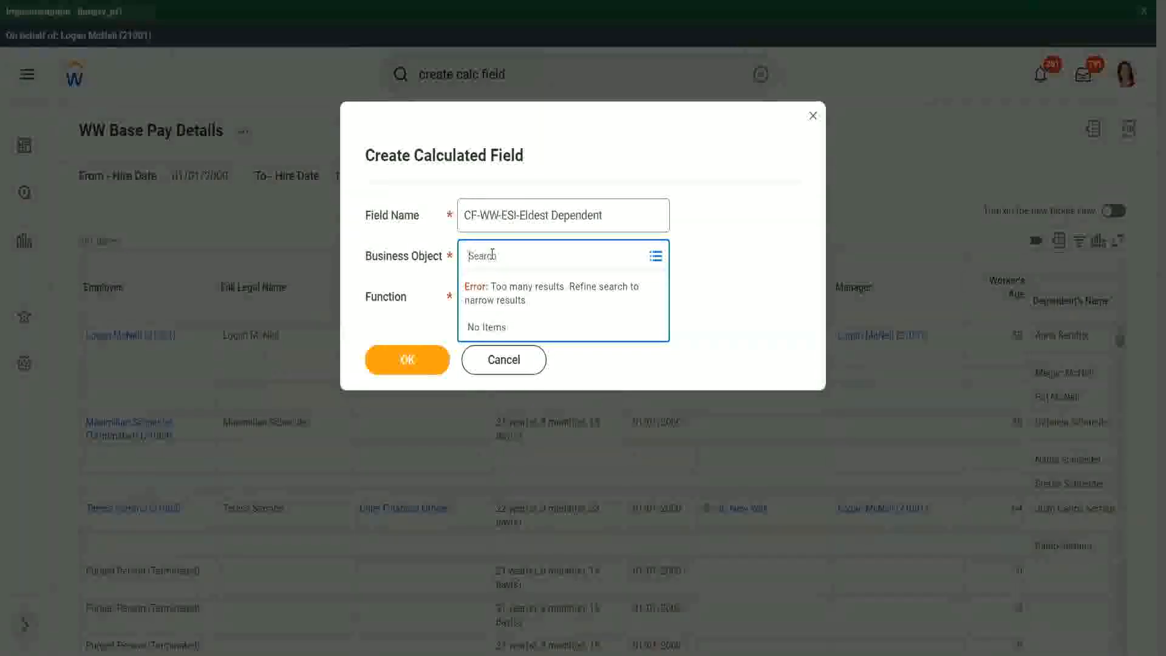
text(worke)
key(Return)
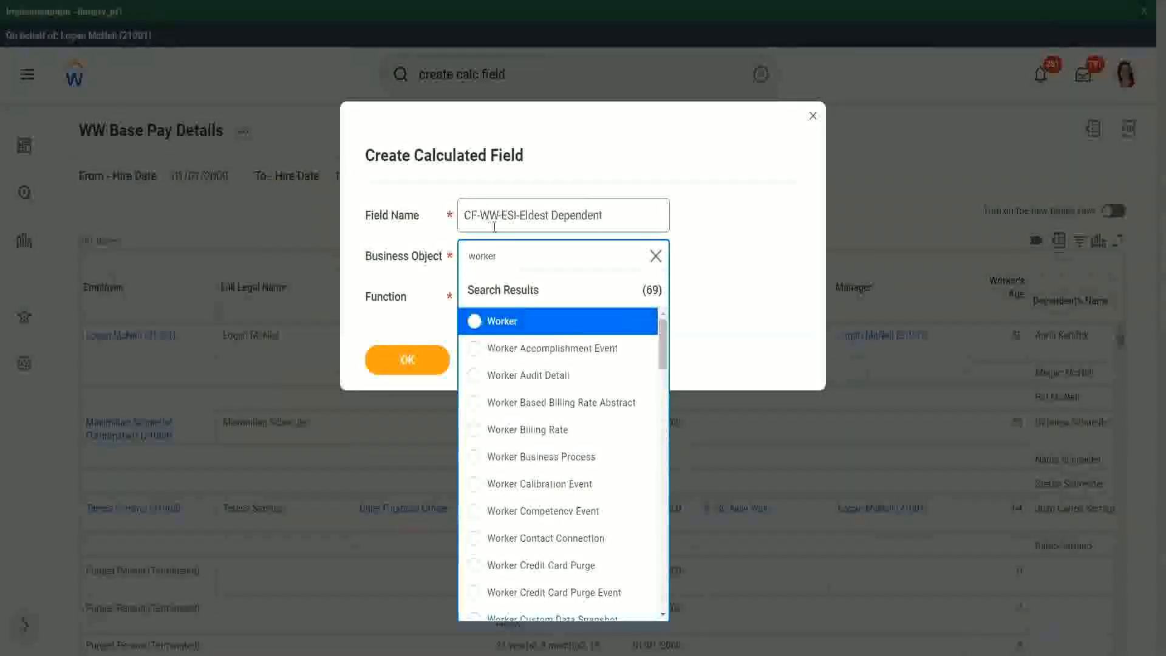
click(549, 328)
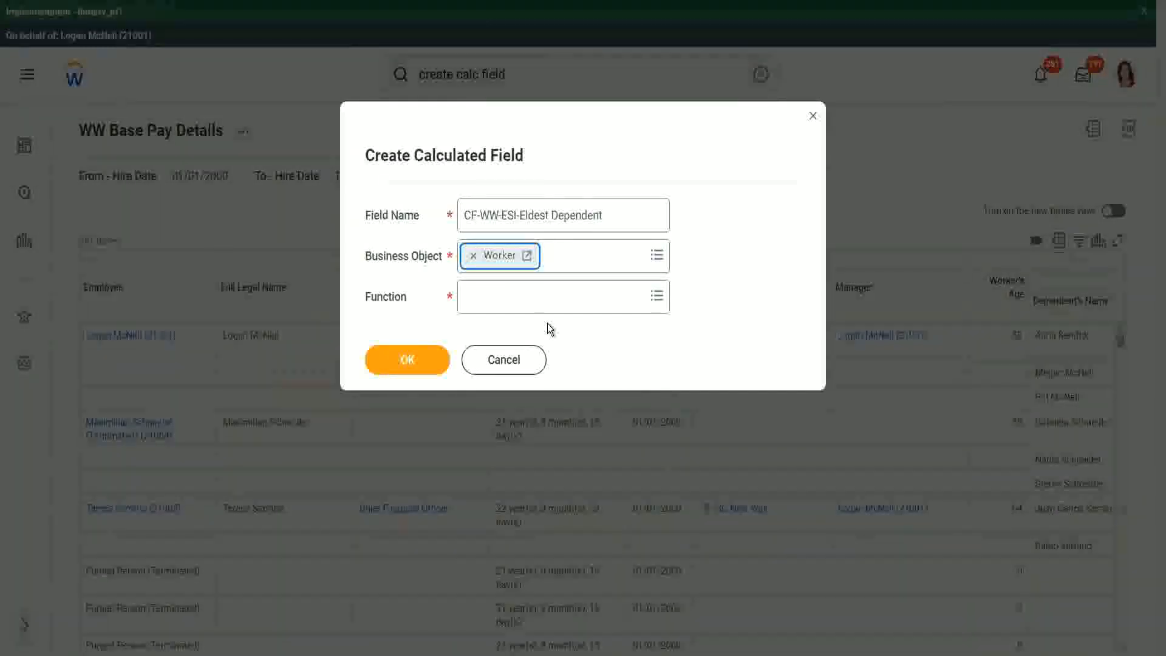
Choose Extract Single Instance as the function and confirm the dialog
click(495, 301)
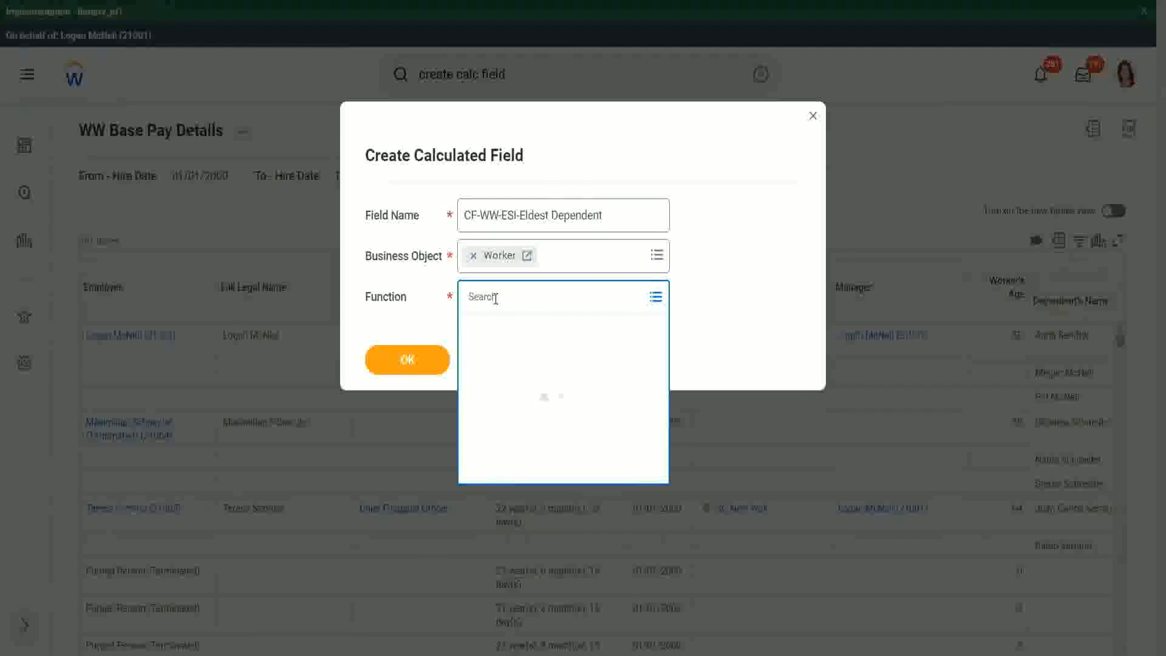
text(esi)
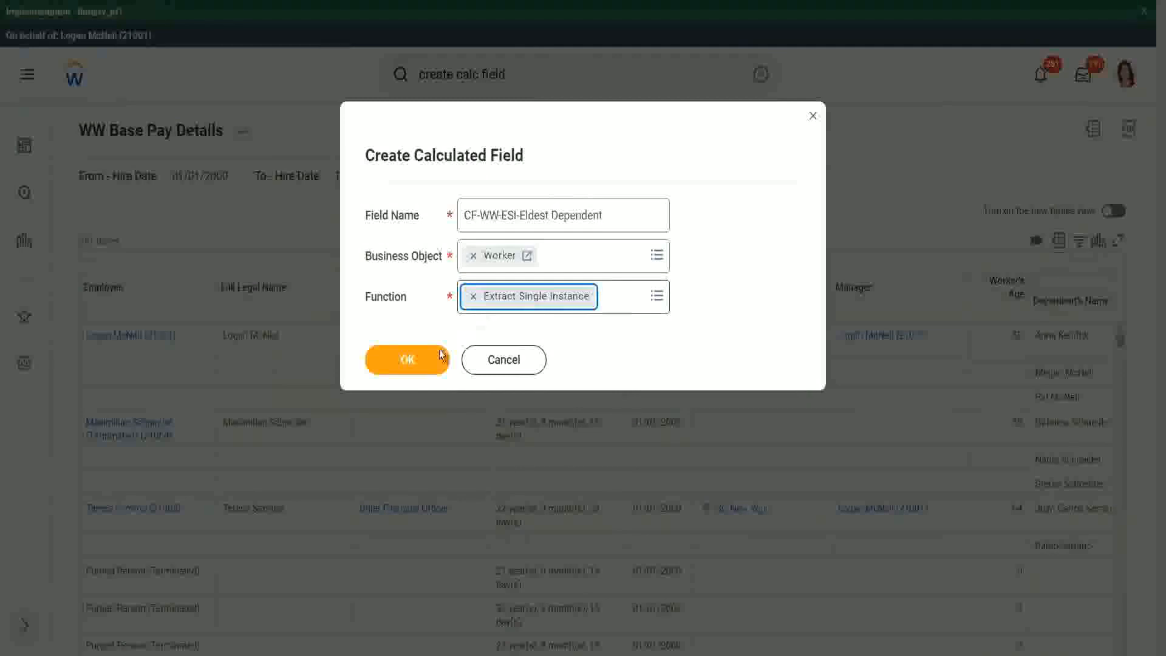
click(409, 359)
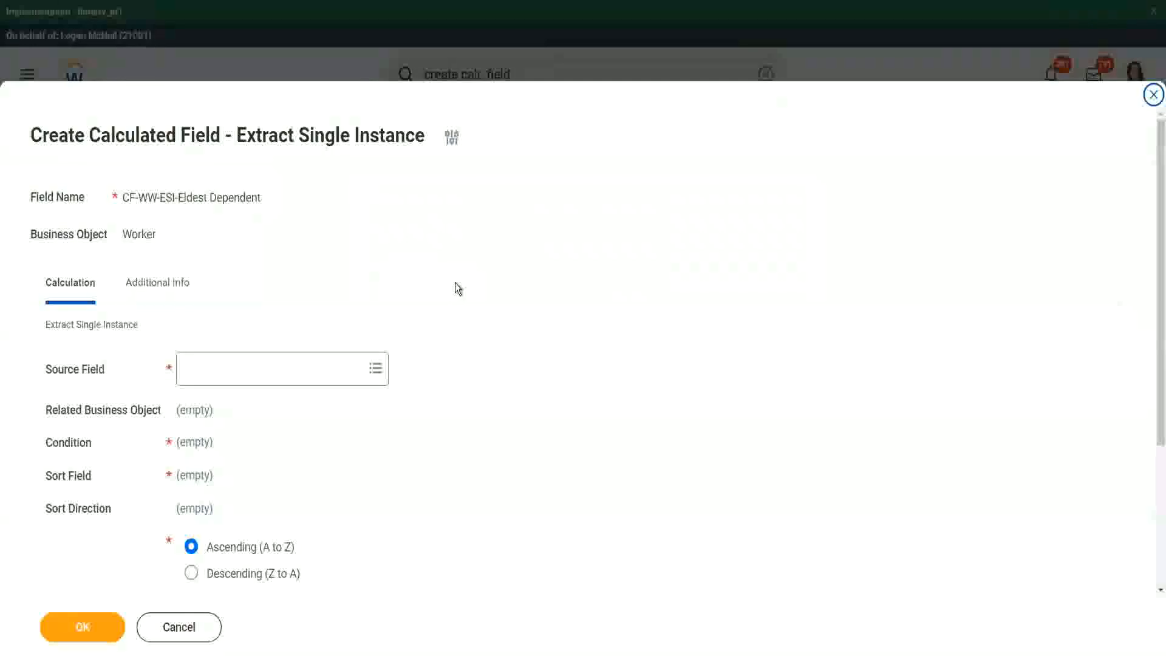
Set the Source Field of the Extract Single Instance calculation to Dependents
scroll(454, 284, down, 3)
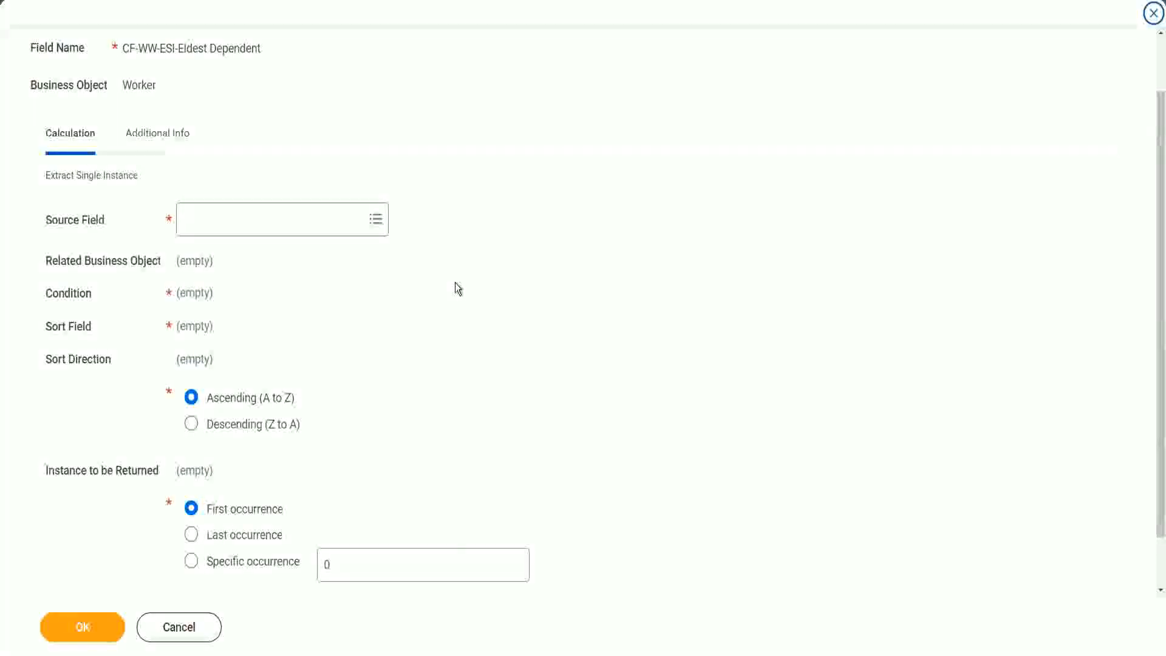
click(234, 220)
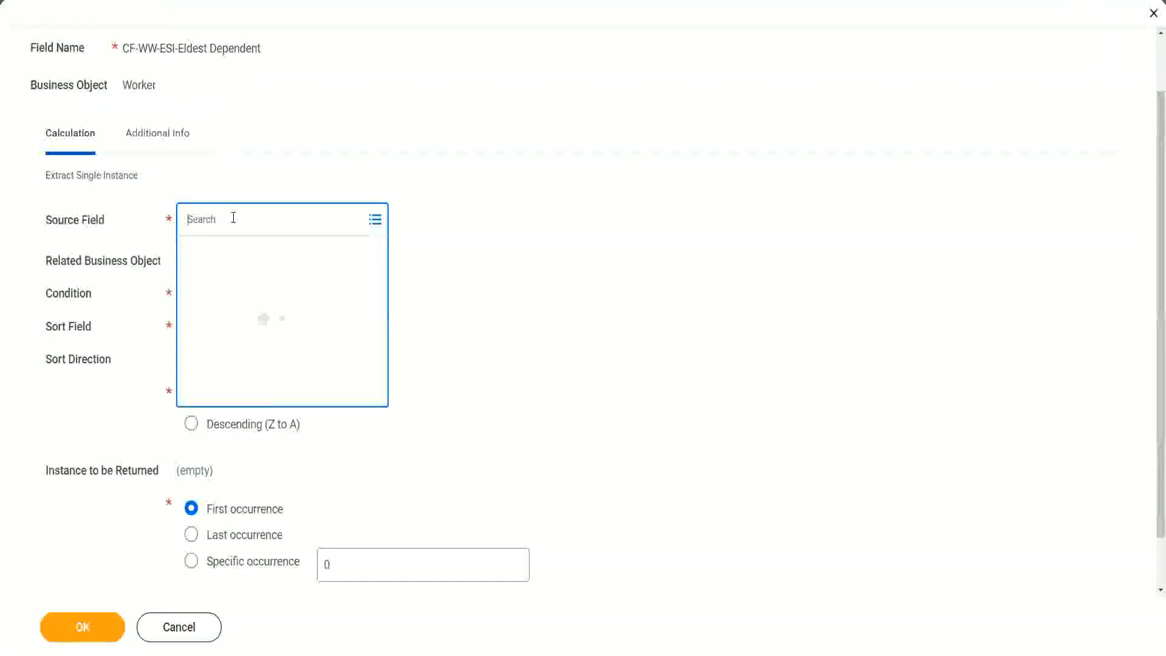
text(depemnd)
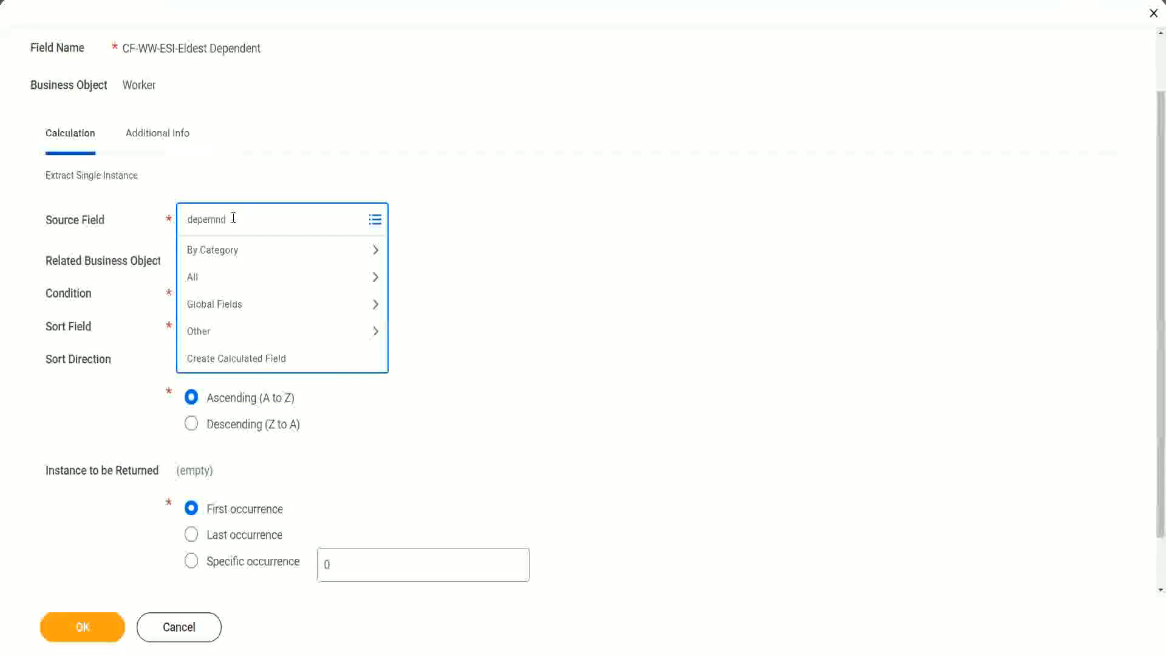
key(BackSpace)
key(BackSpace)
key(BackSpace)
text(ndent)
key(Return)
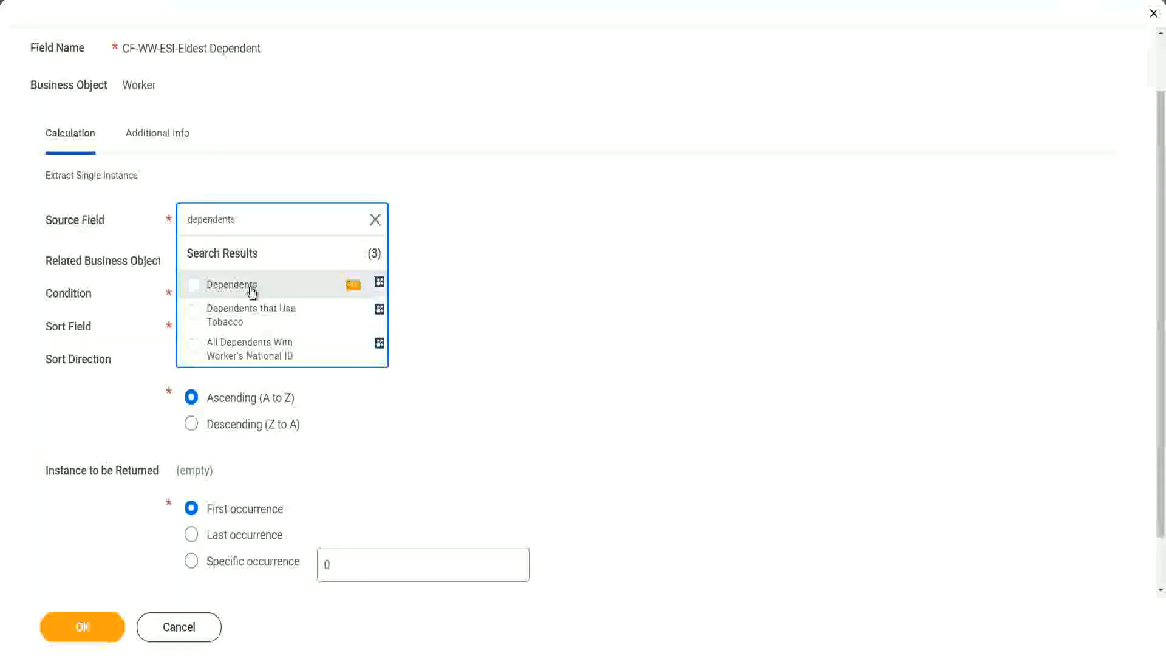
click(251, 287)
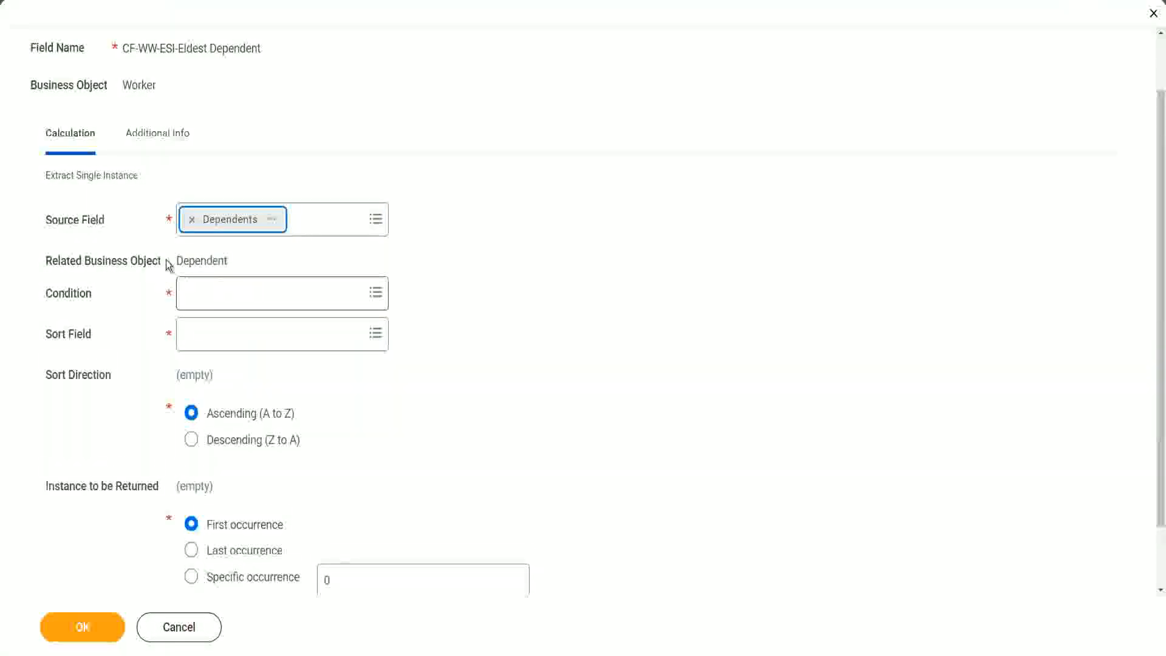
Examine the related business object that follows from the chosen source field
drag(177, 260, 229, 260)
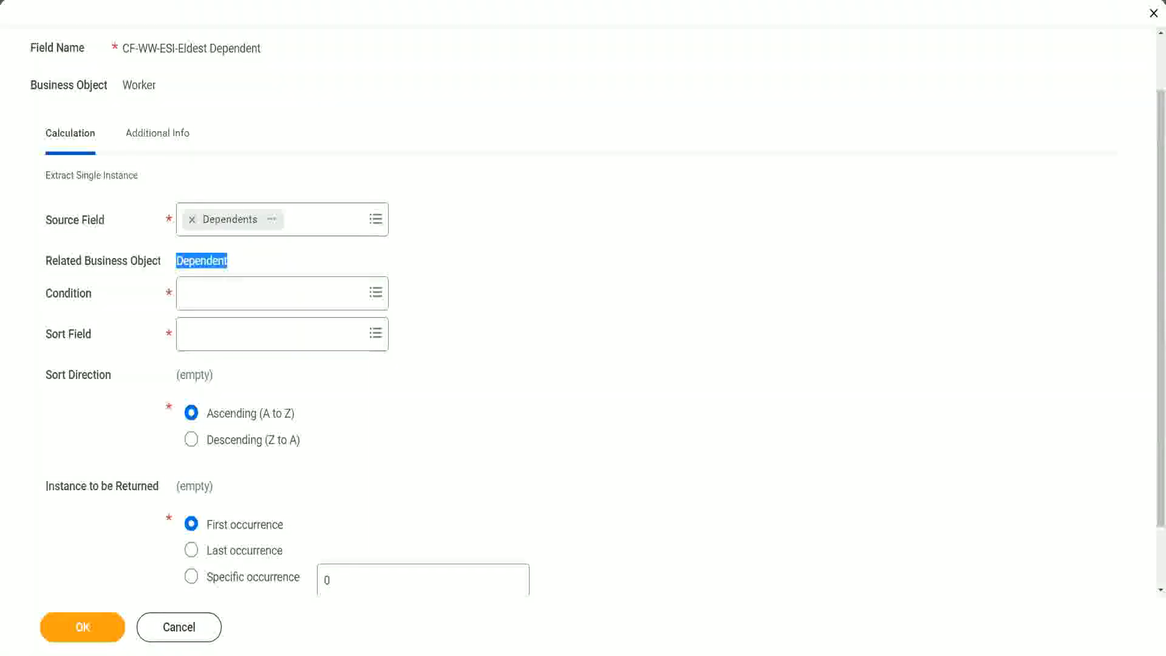
drag(37, 246, 255, 275)
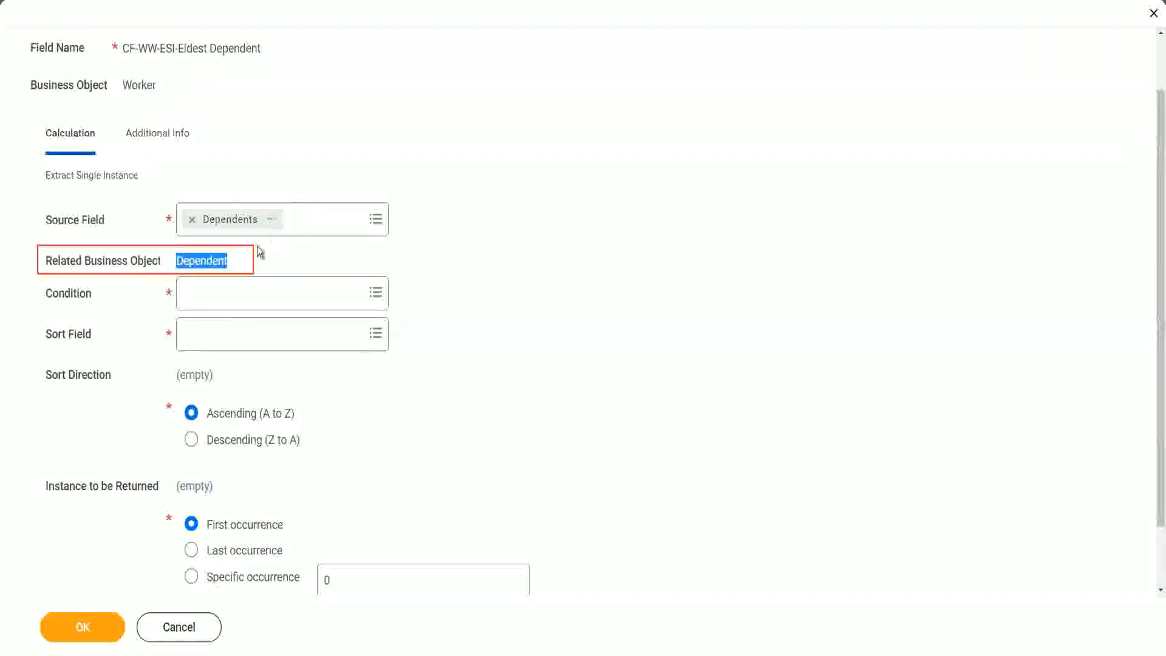
click(200, 261)
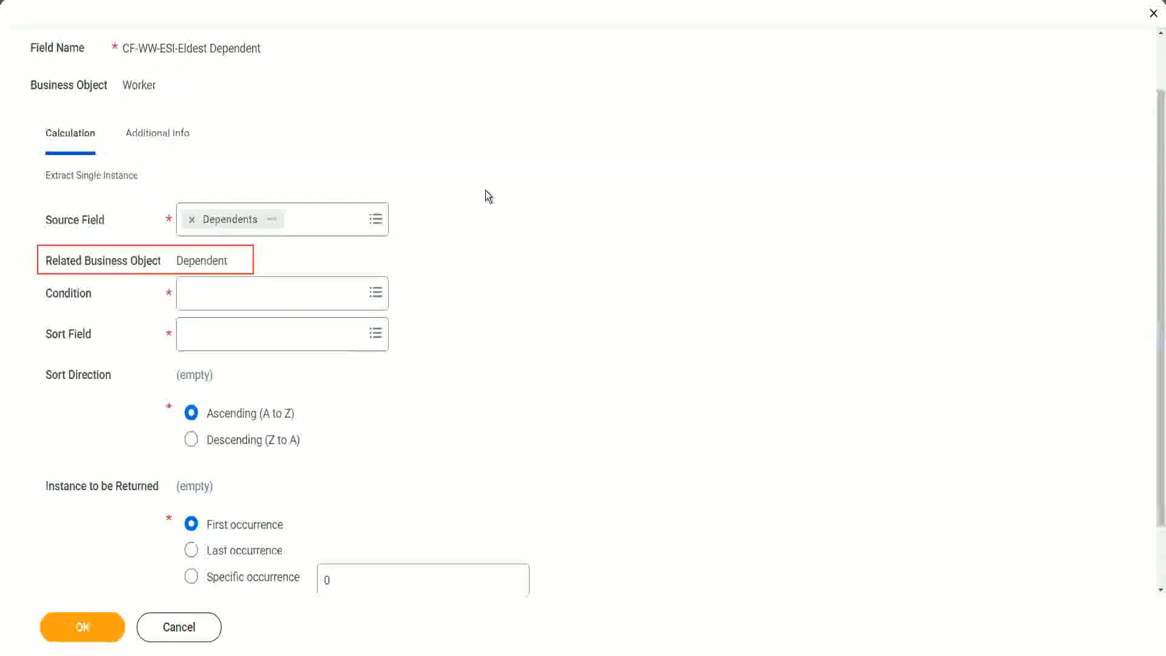
Set the Condition to Is True and inspect that field's report-field details
click(222, 292)
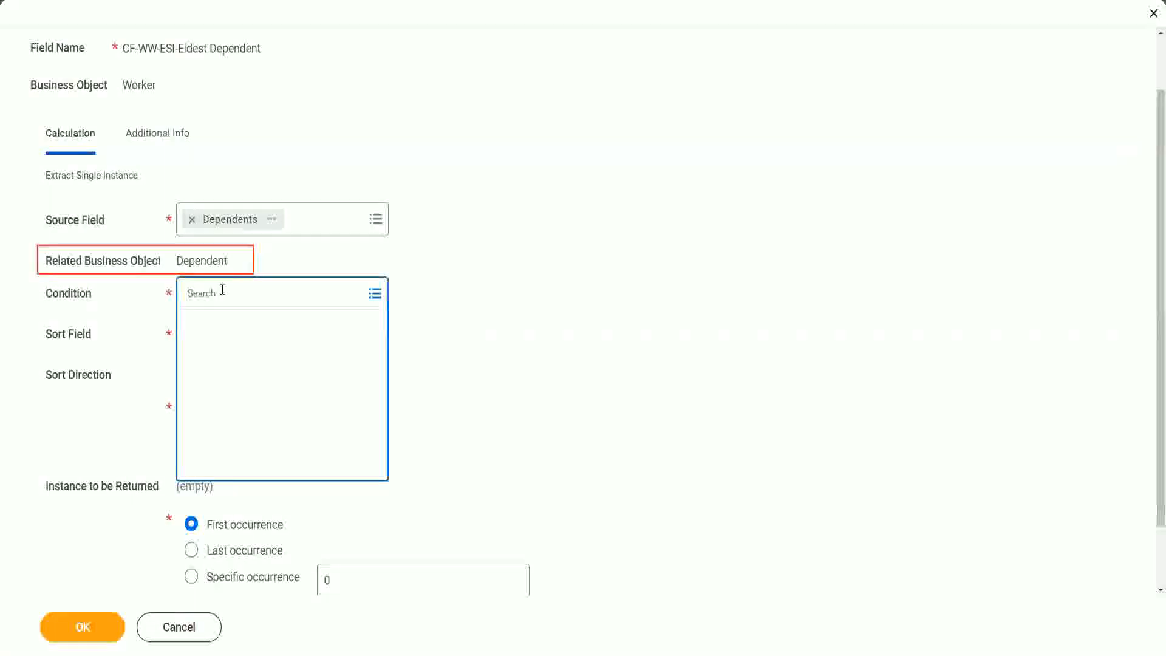
text(is )
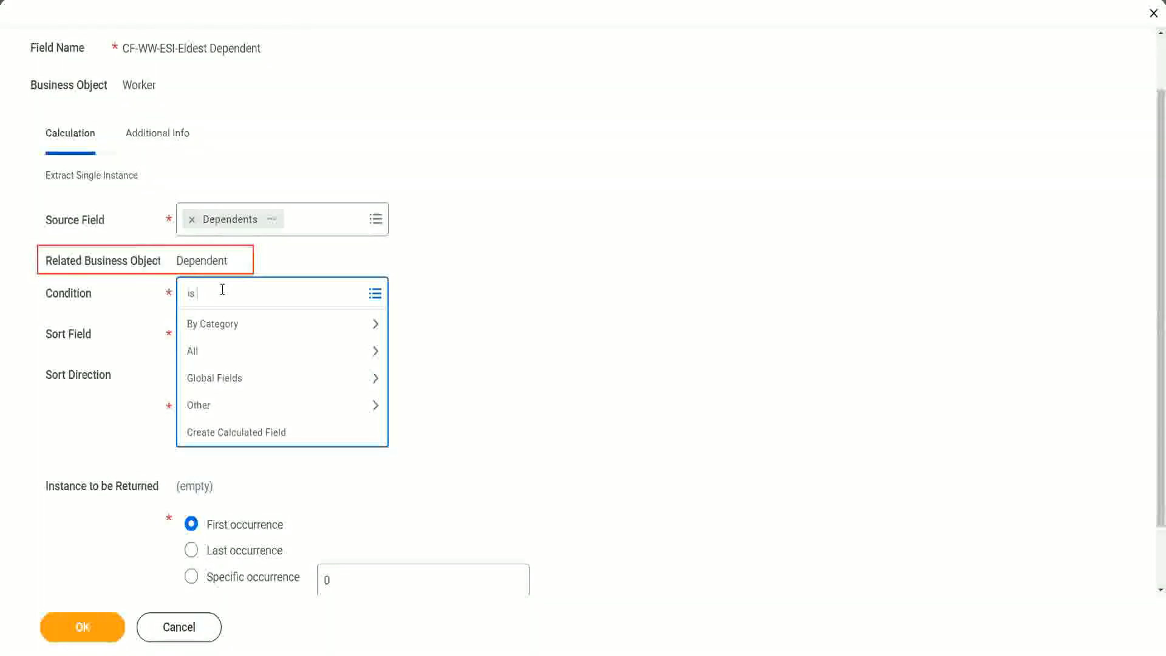
text(true)
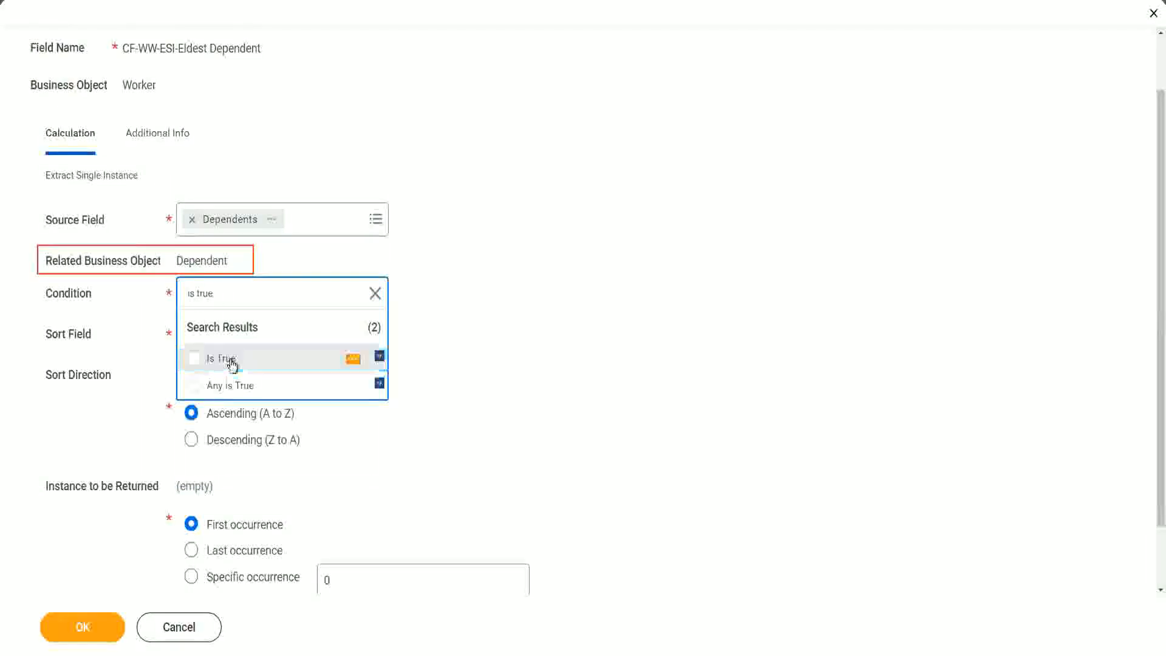
click(232, 363)
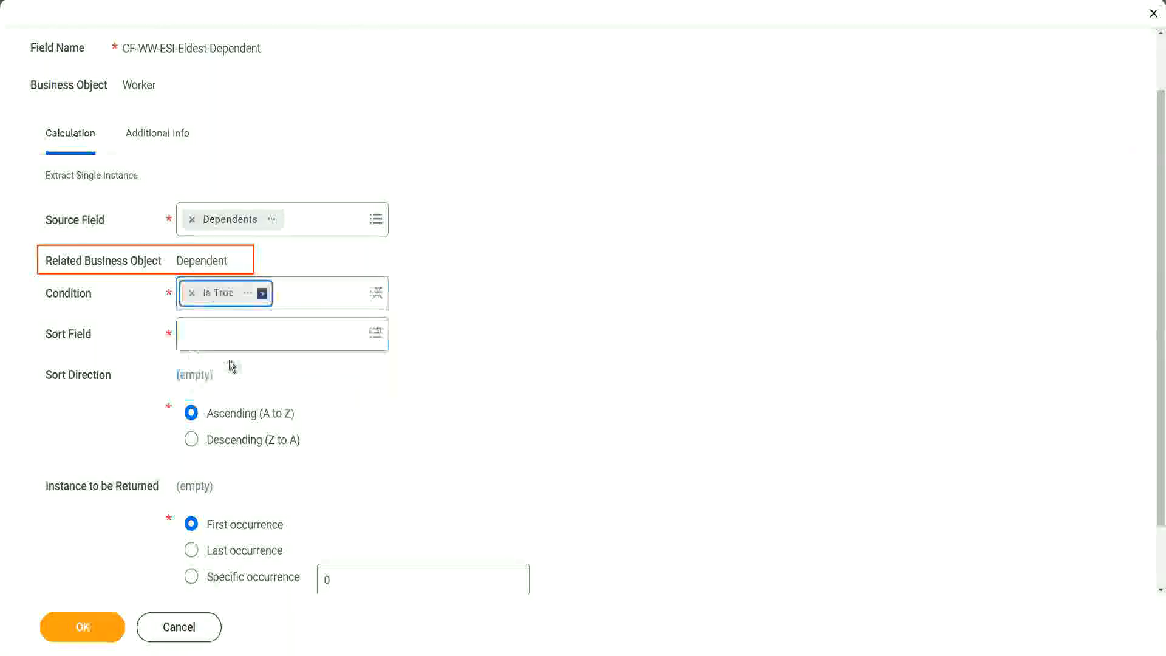
click(249, 295)
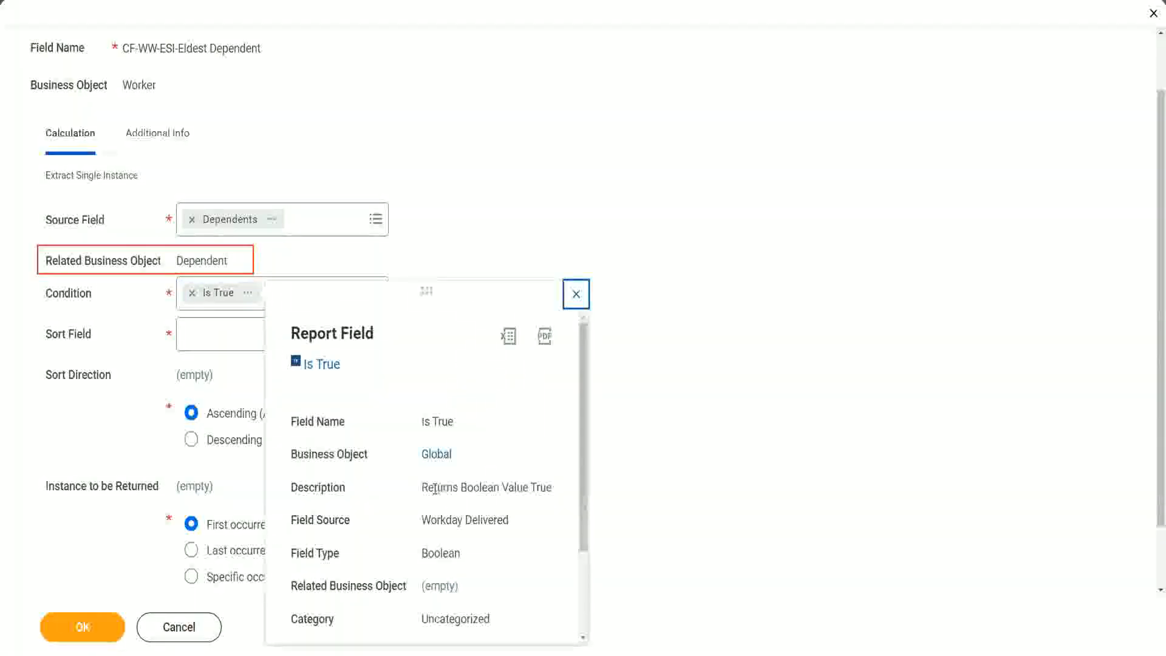
drag(423, 489, 552, 490)
click(451, 515)
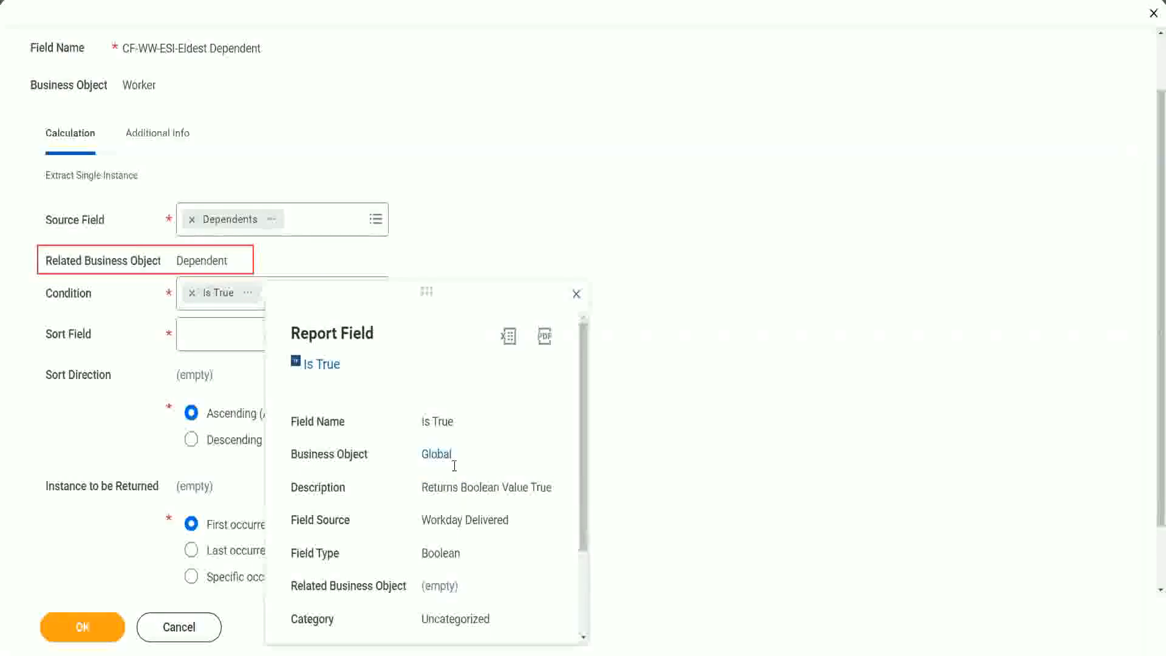
click(576, 296)
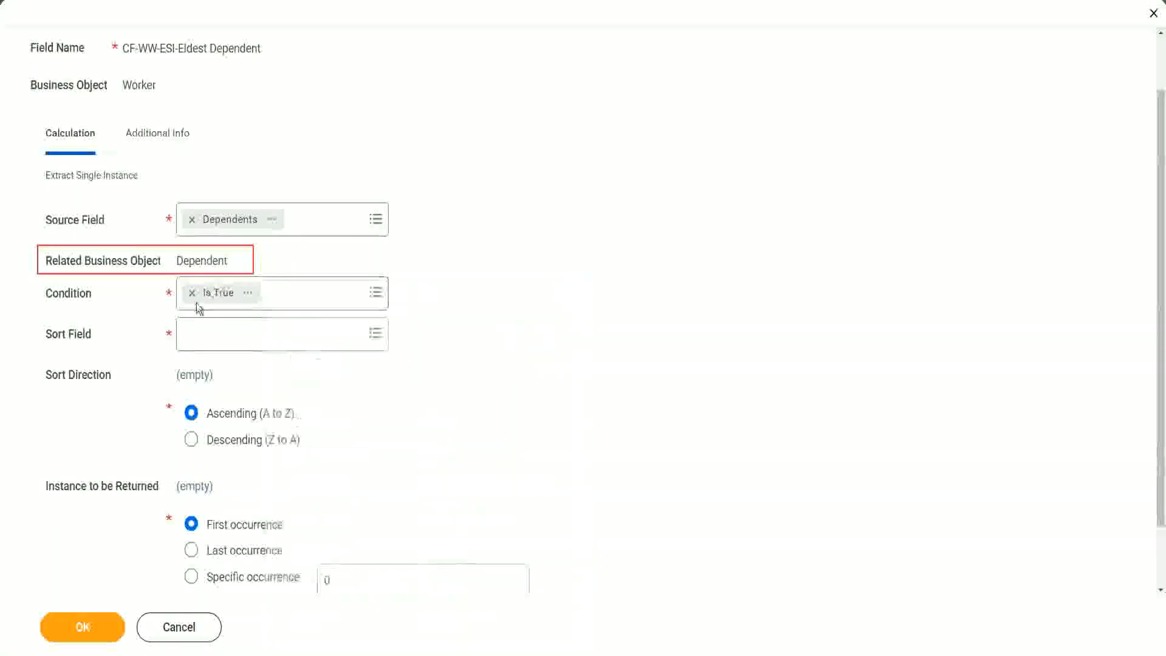
Set the Sort Field to Age with Descending (Z to A) direction and save the calculated field
click(219, 341)
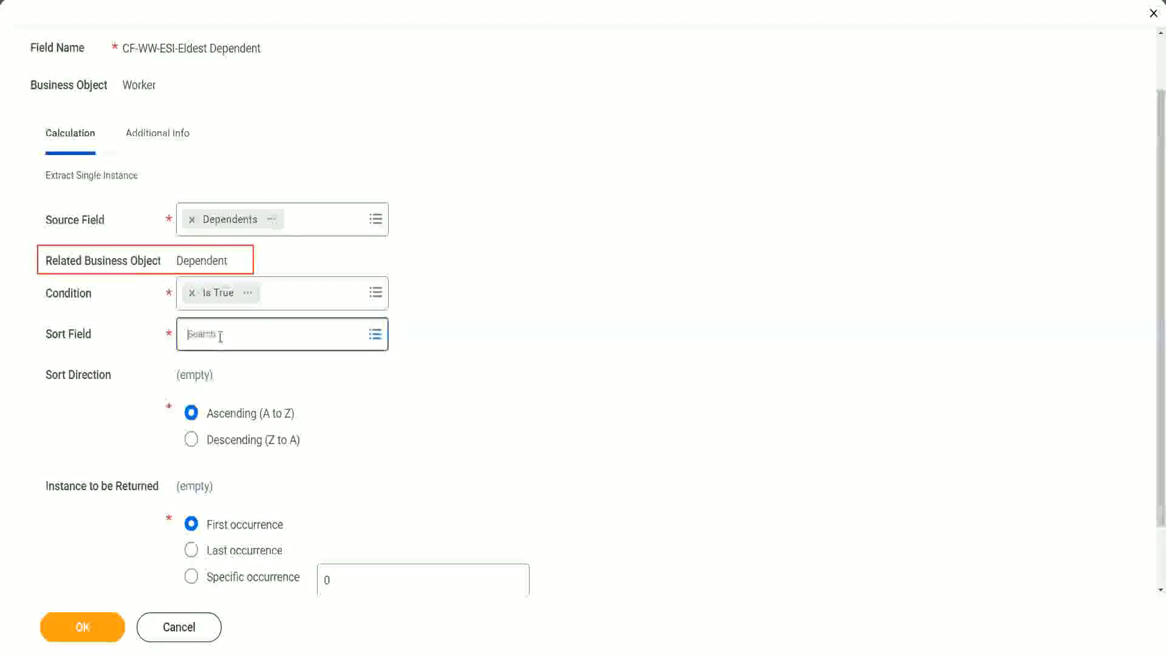
text(a)
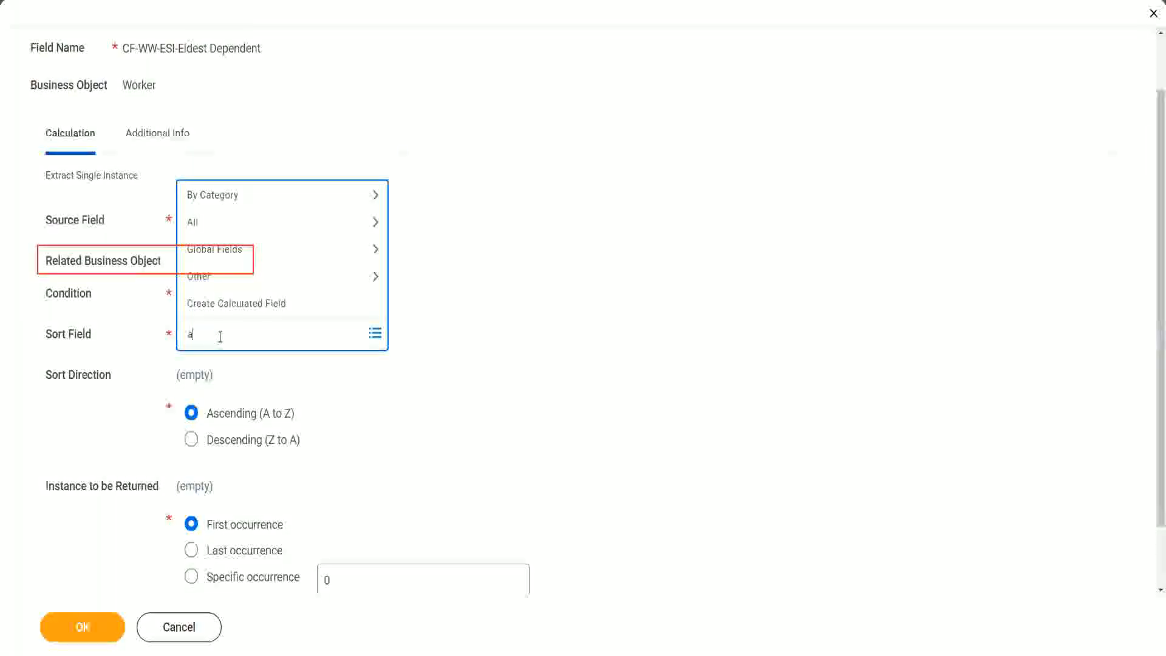
text(ge)
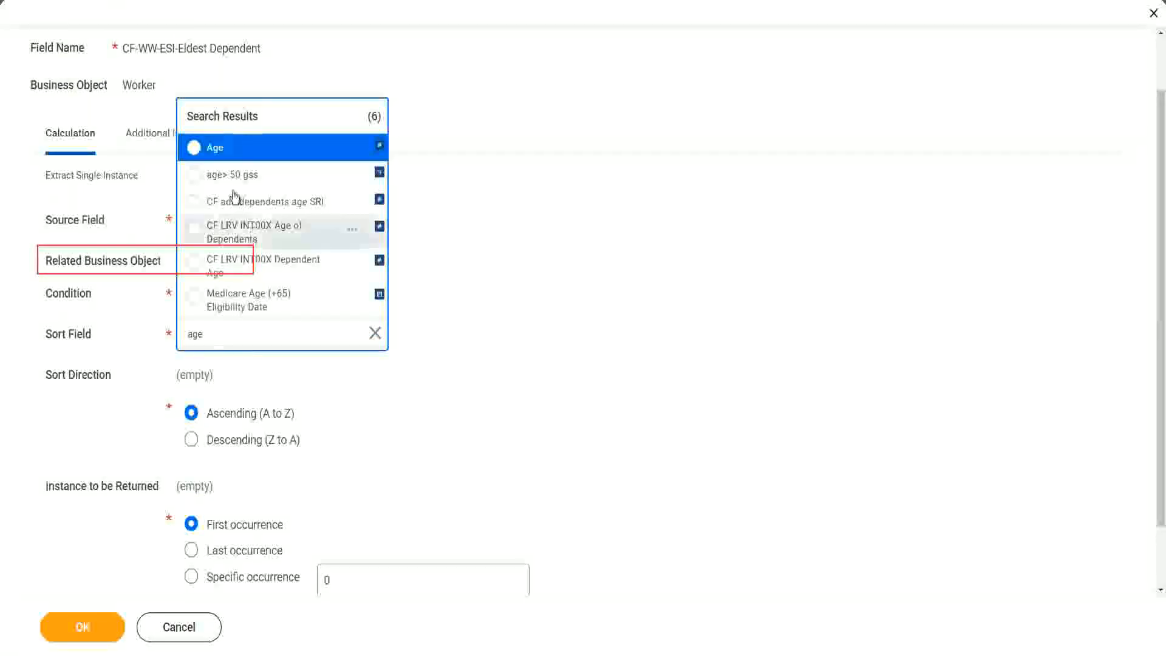
click(217, 149)
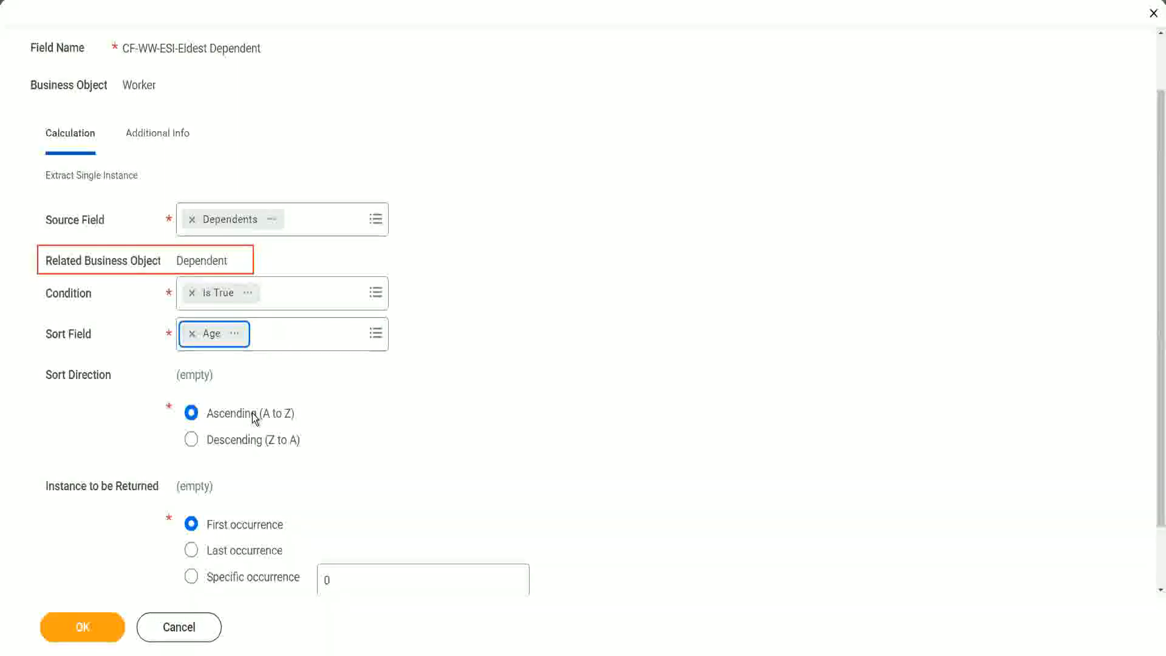
click(254, 446)
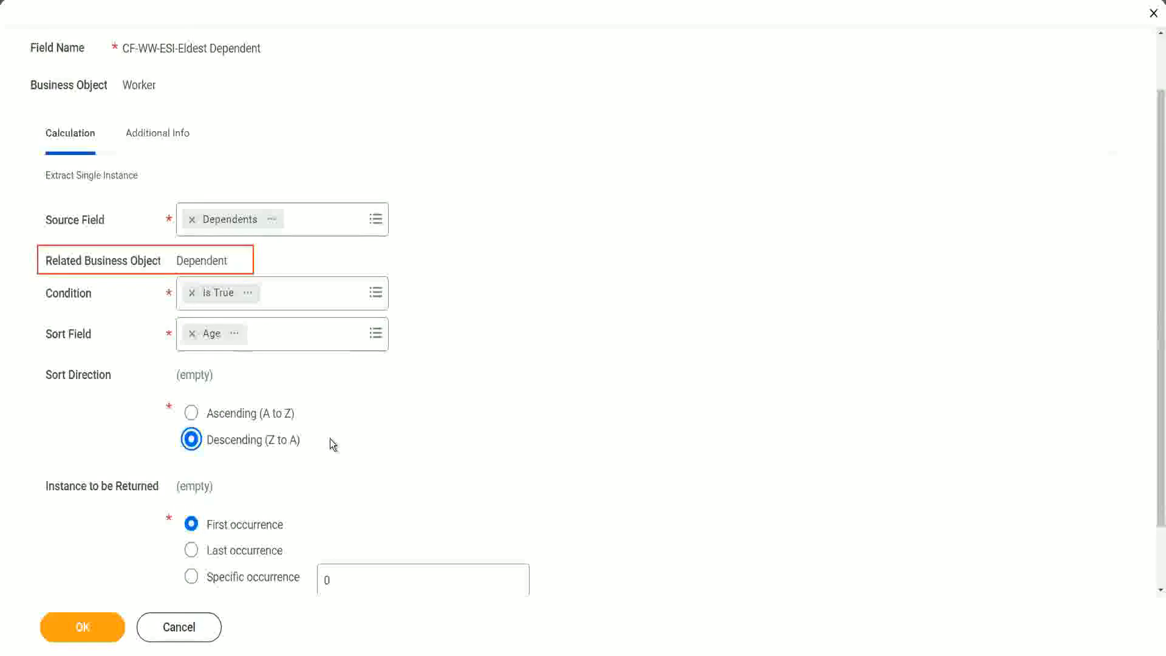
click(86, 627)
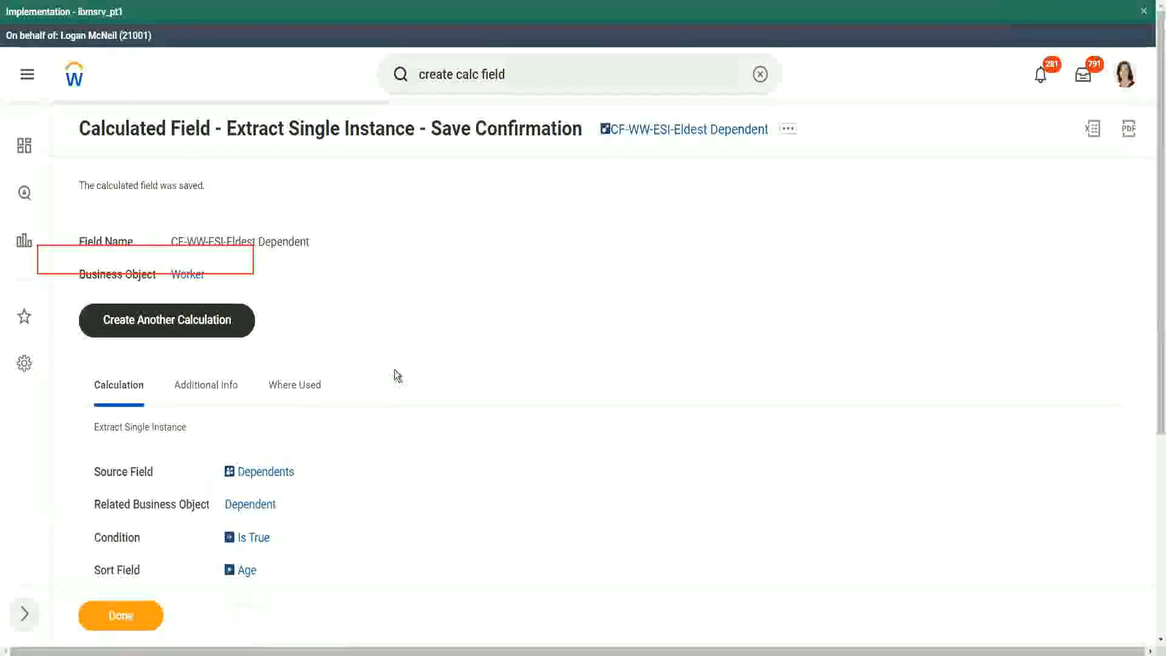
scroll(394, 372, down, 2)
mouse_move(246, 438)
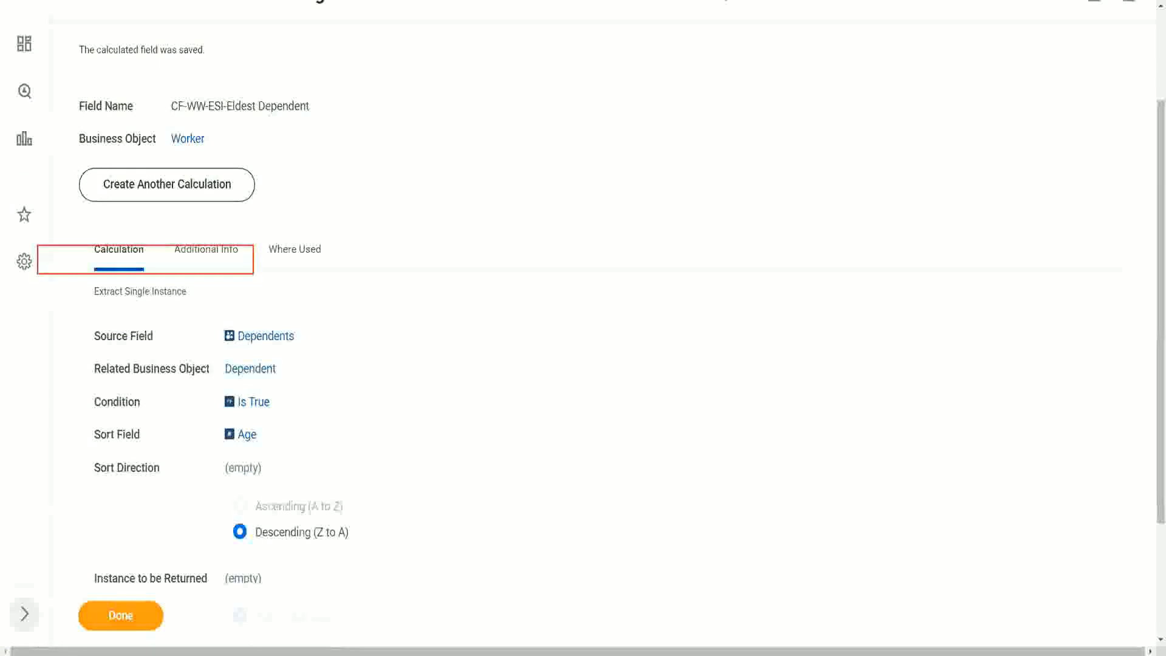
Switch to the notes file and reword line 13 as 'How to find the Eldest Dependent Child ??'
key(alt+Tab)
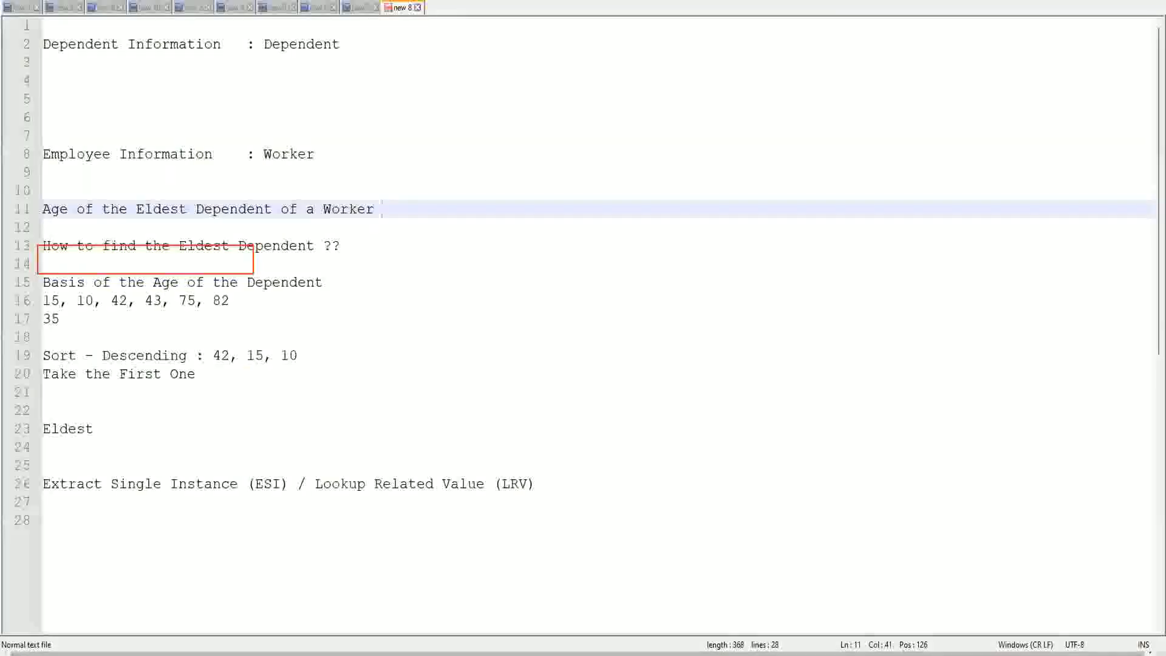
double_click(279, 246)
text(Child )
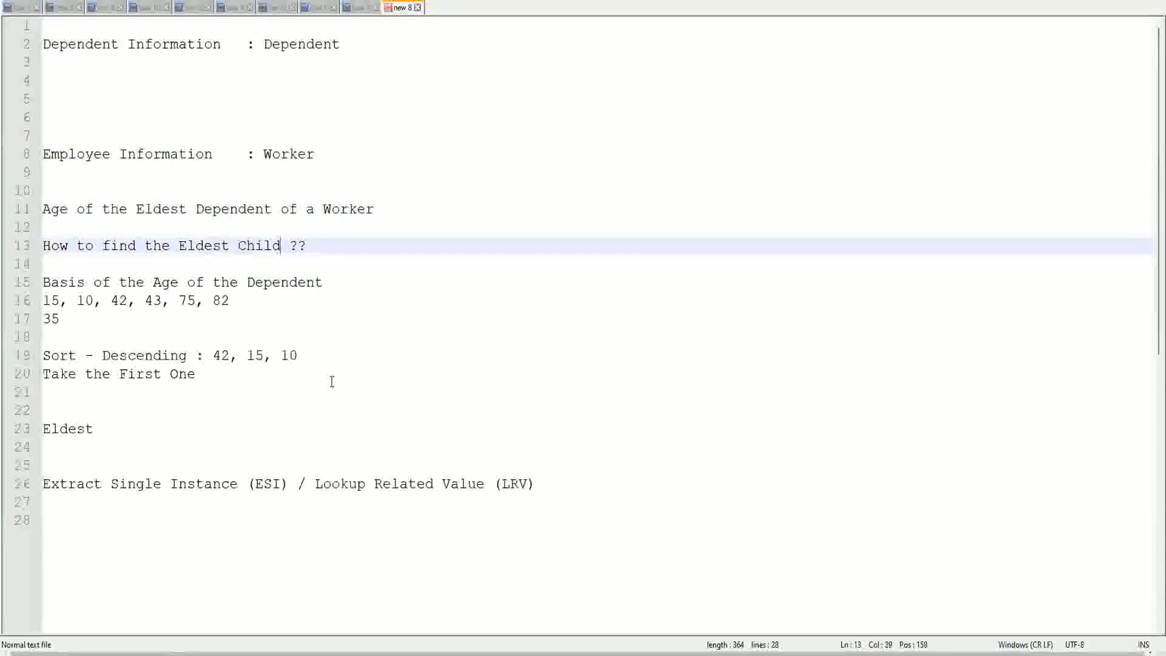
text(as a)
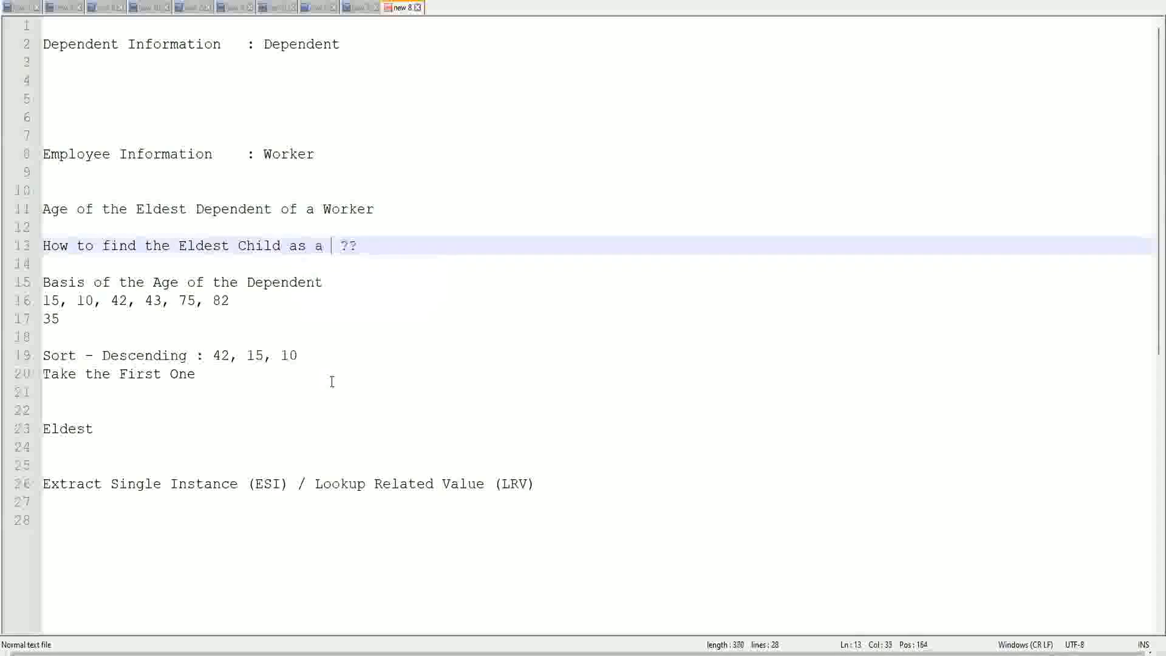
key(BackSpace)
key(BackSpace)
key(BackSpace)
key(BackSpace)
key(BackSpace)
key(BackSpace)
key(BackSpace)
key(BackSpace)
key(BackSpace)
key(BackSpace)
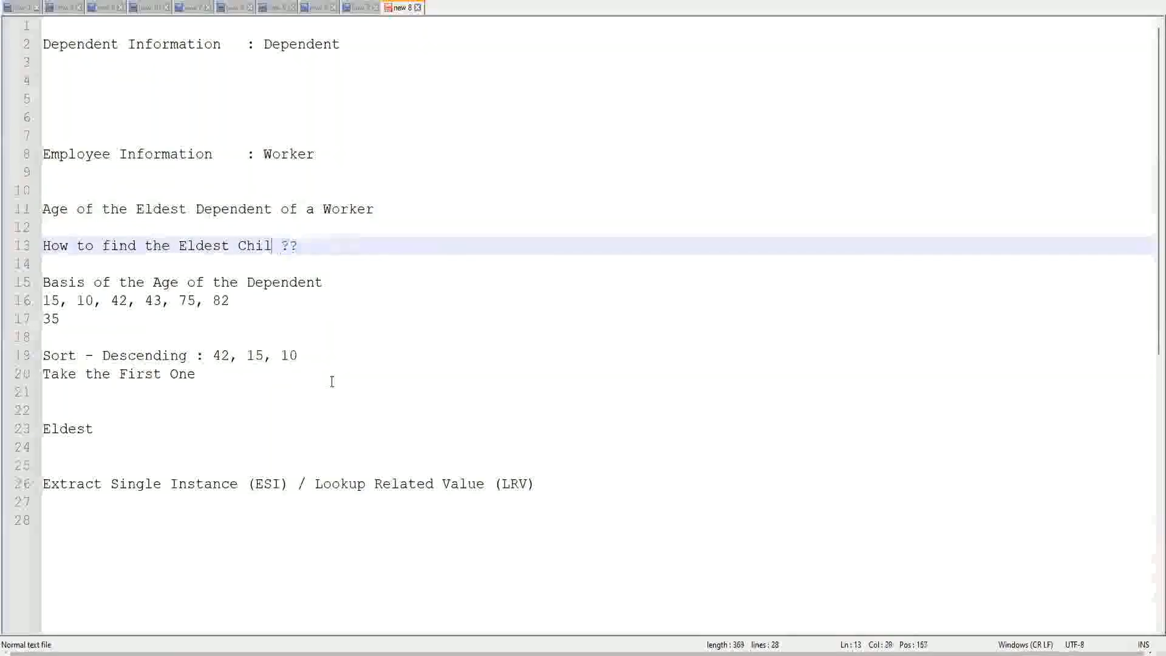
text(De)
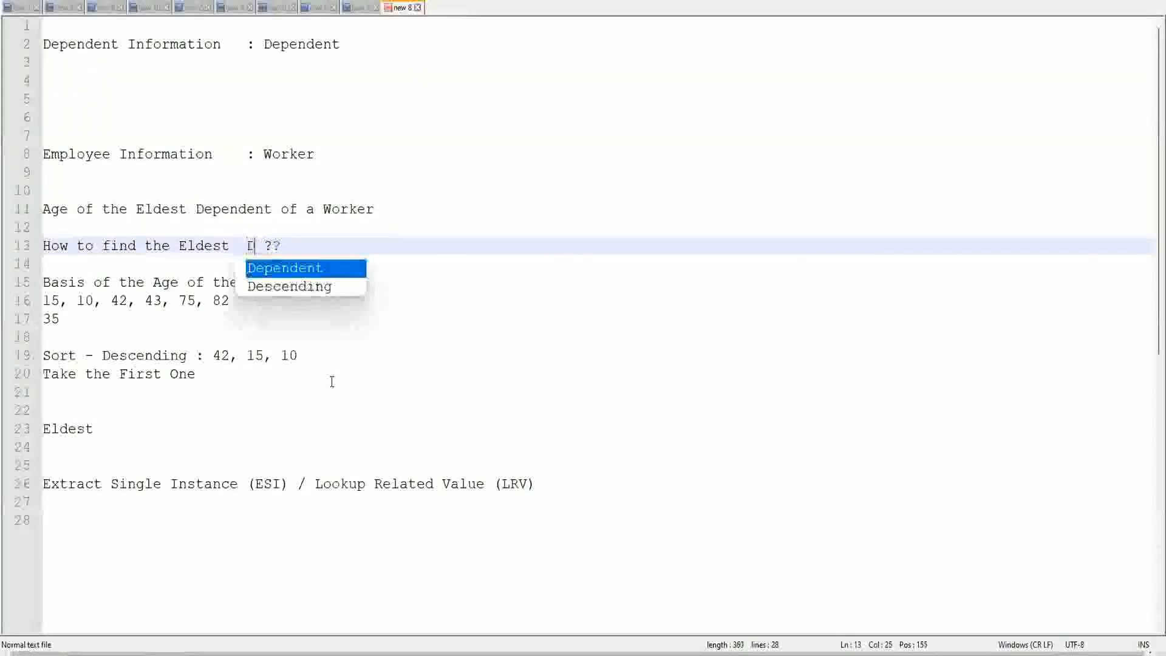
key(Return)
text(Child)
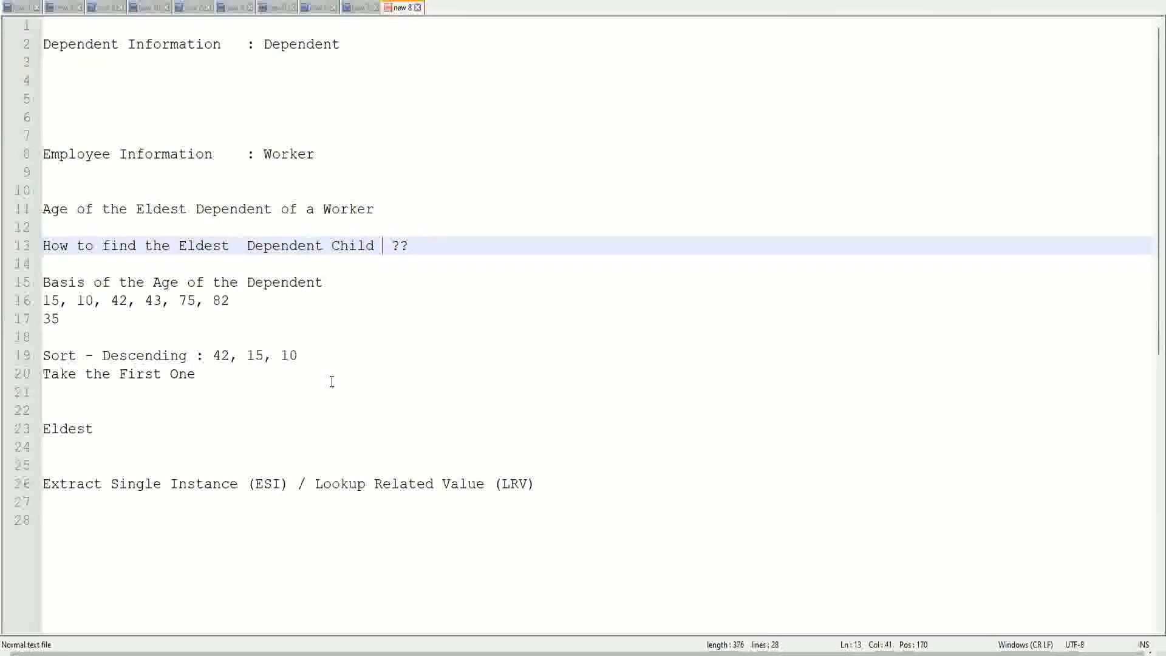
click(238, 248)
key(Delete)
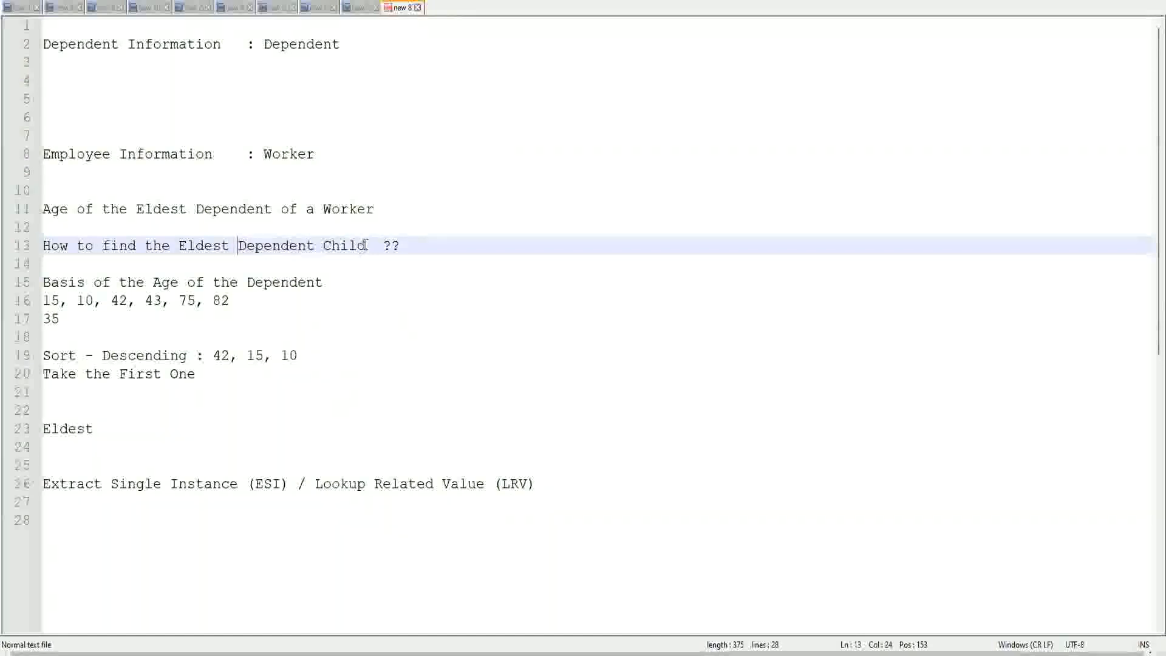
drag(240, 242, 366, 246)
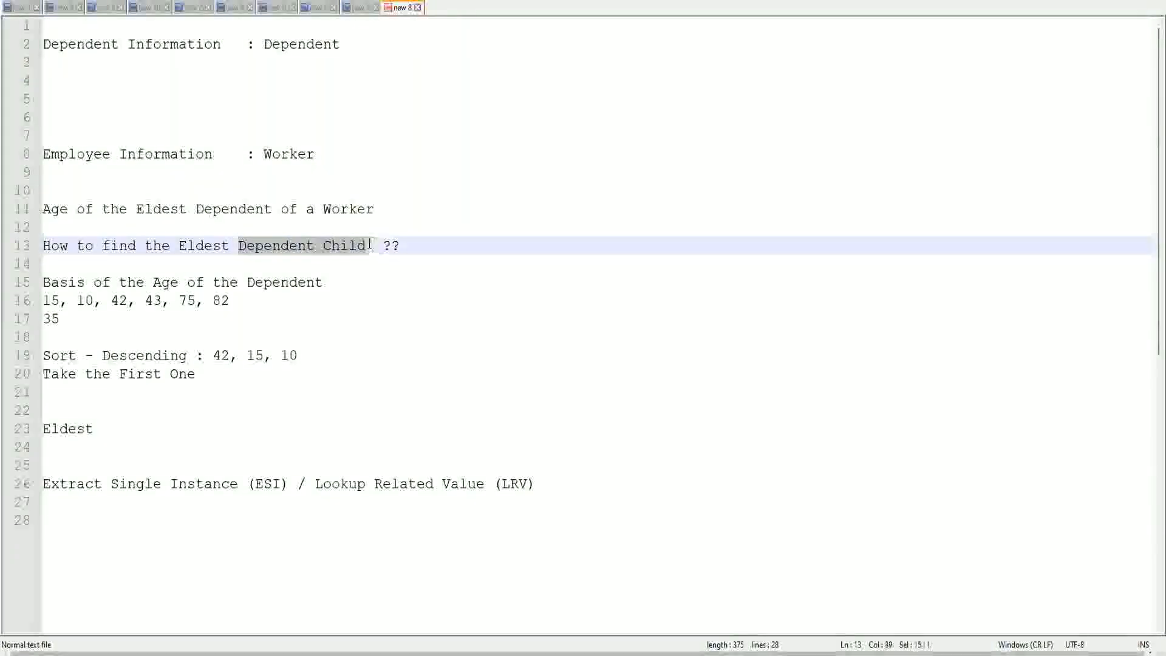
click(299, 248)
click(348, 248)
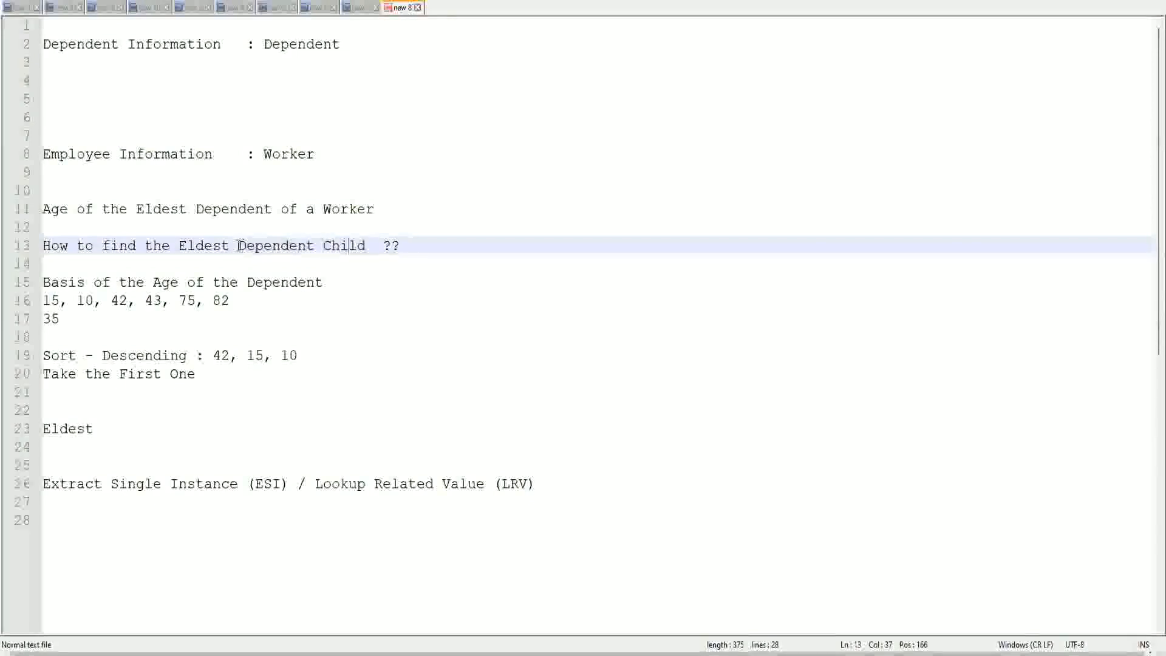
drag(236, 246, 364, 252)
click(356, 245)
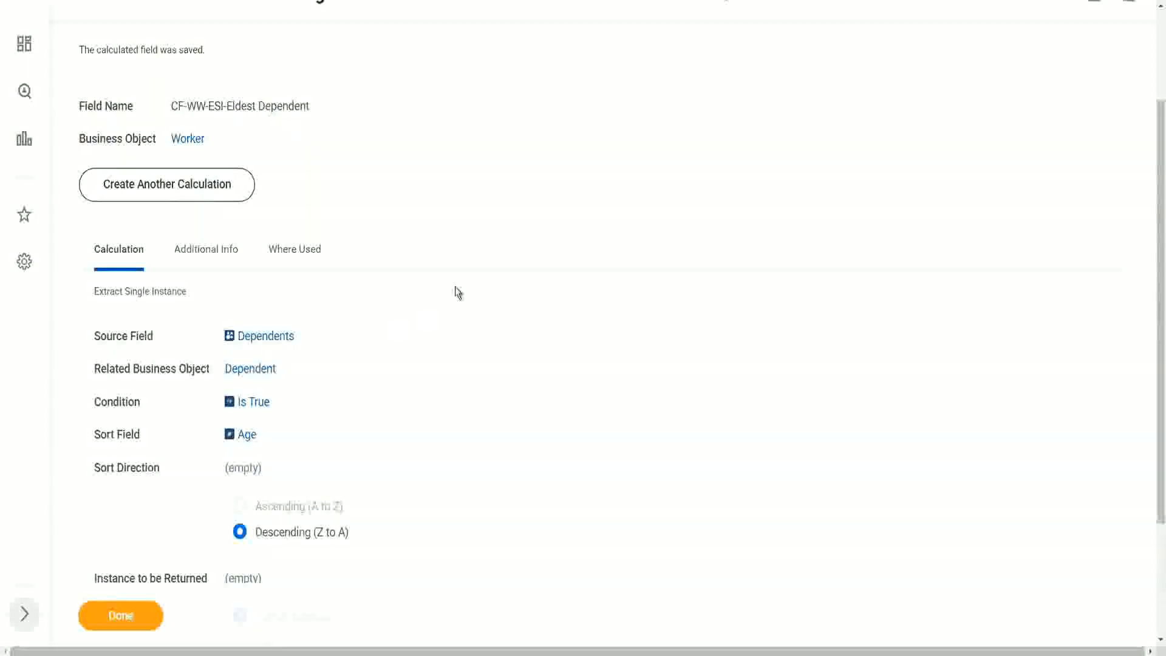
Reopen the saved calculated field for editing and open its Condition selector
scroll(455, 290, up, 3)
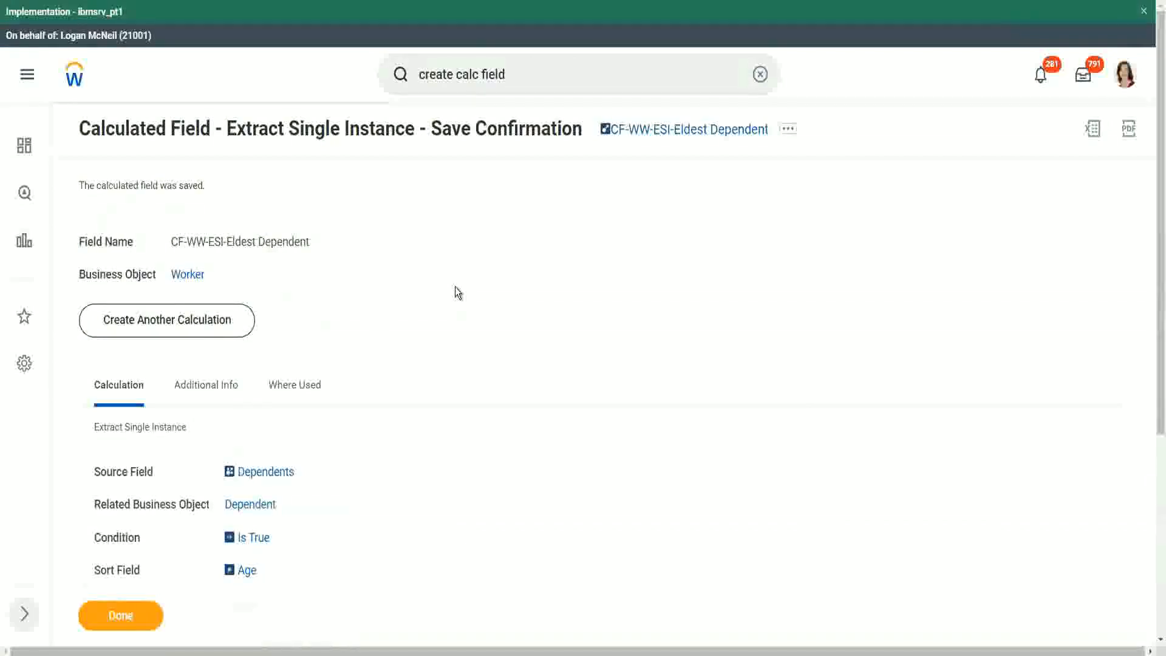
scroll(455, 287, down, 1)
scroll(458, 290, down, 1)
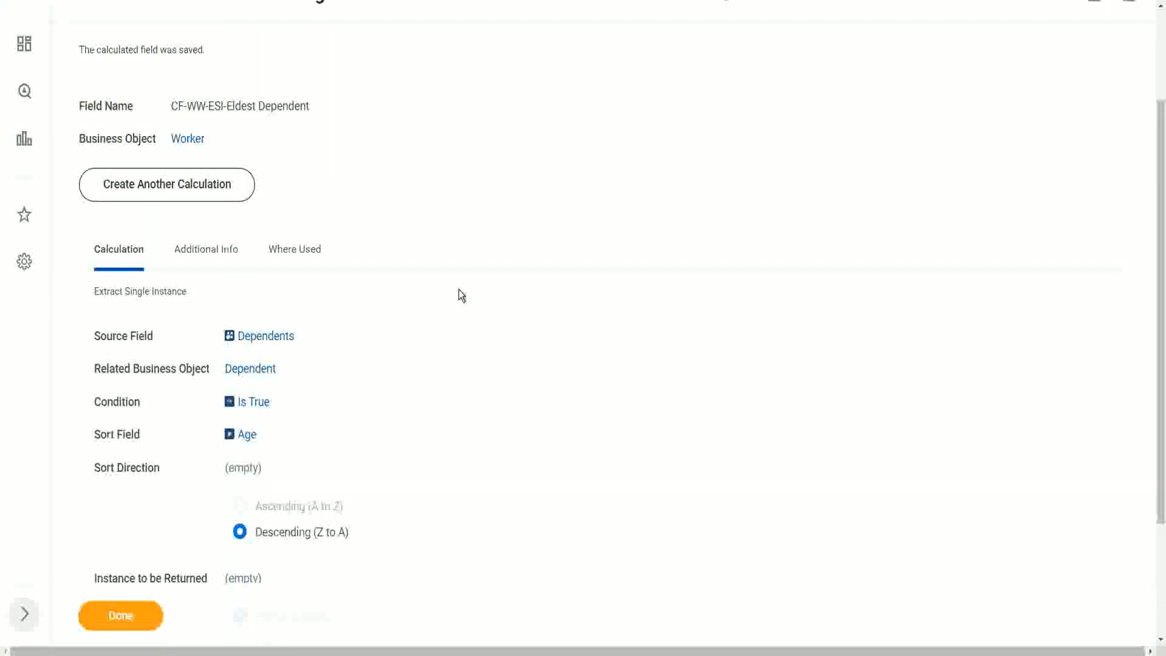
scroll(805, 74, up, 2)
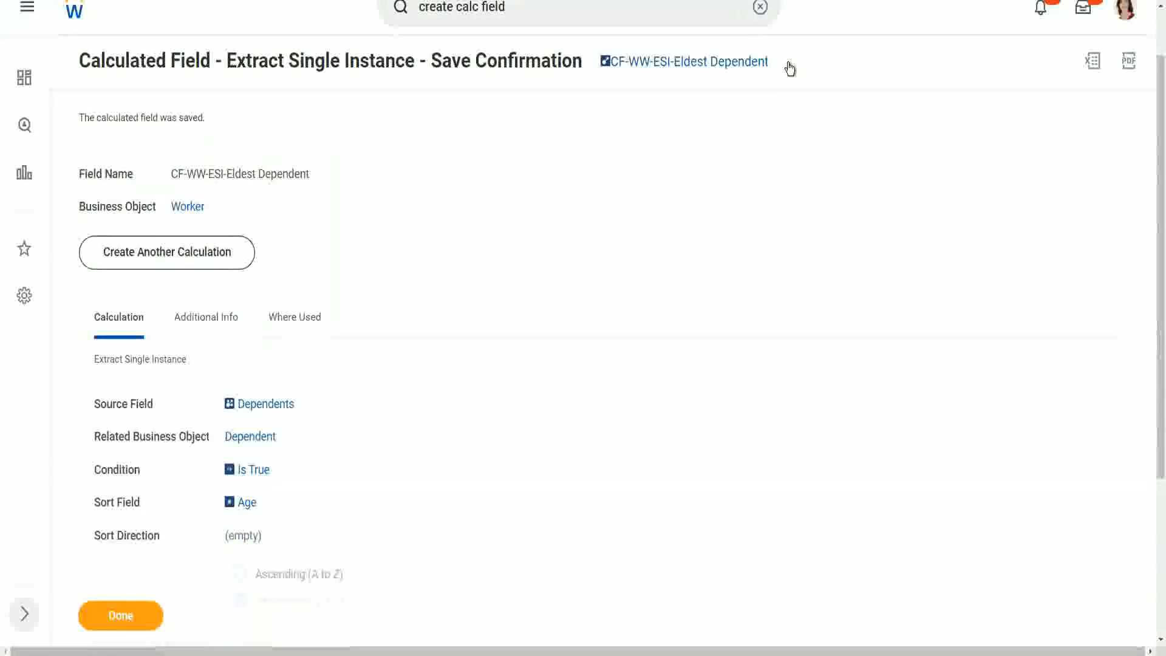
click(788, 80)
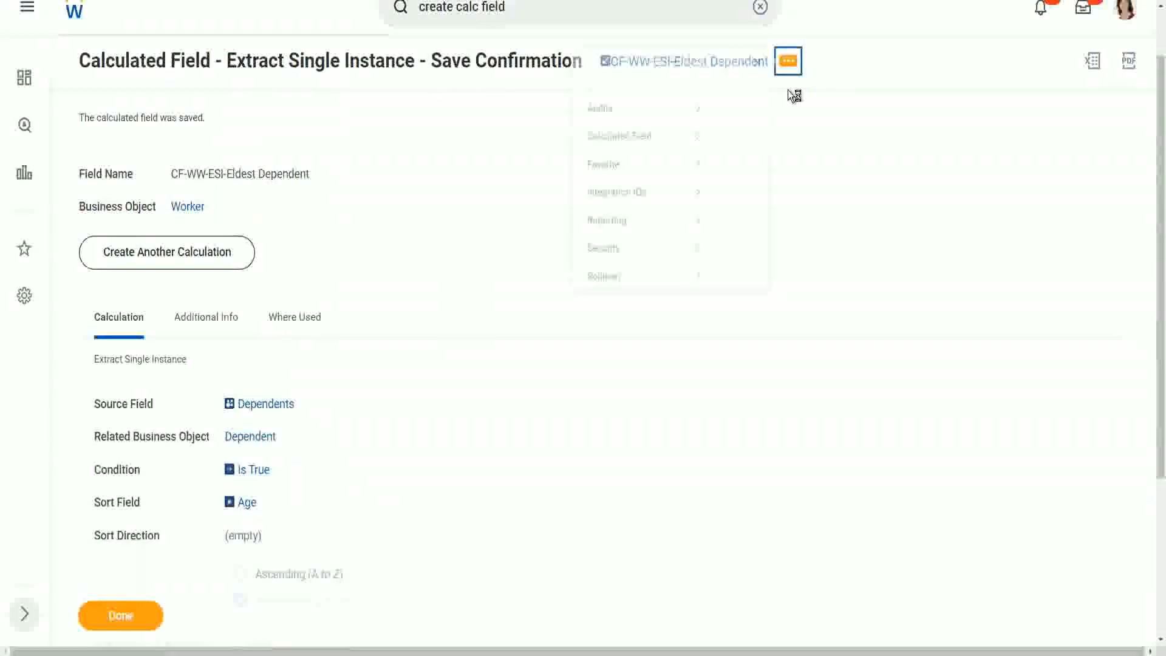
mouse_move(625, 146)
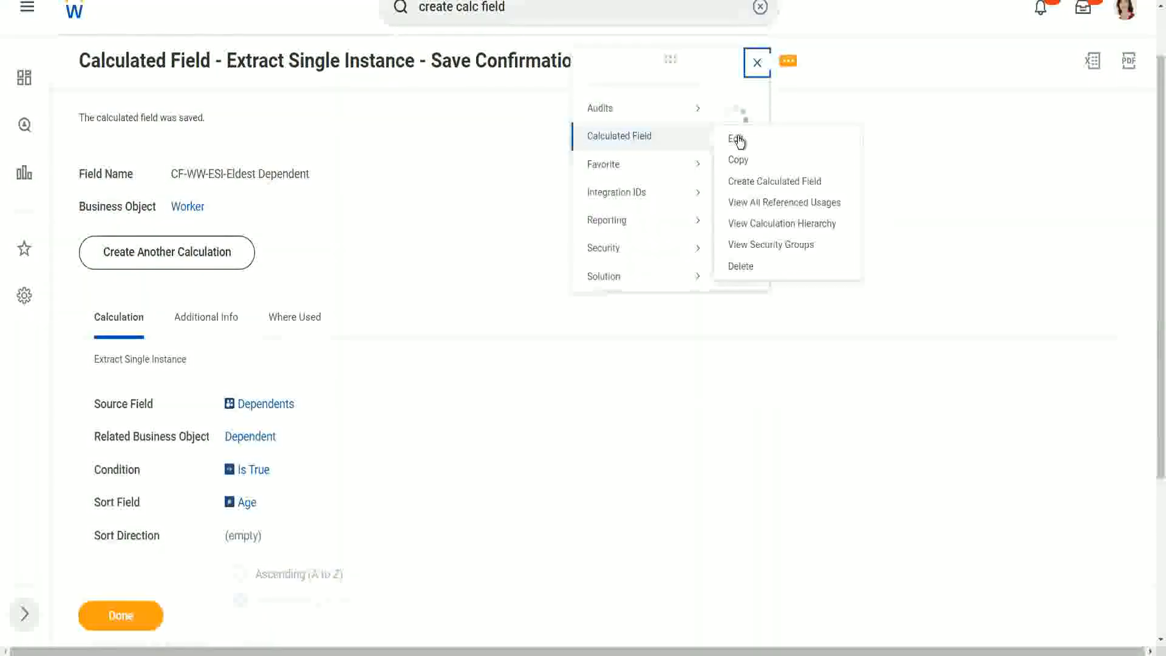
click(737, 157)
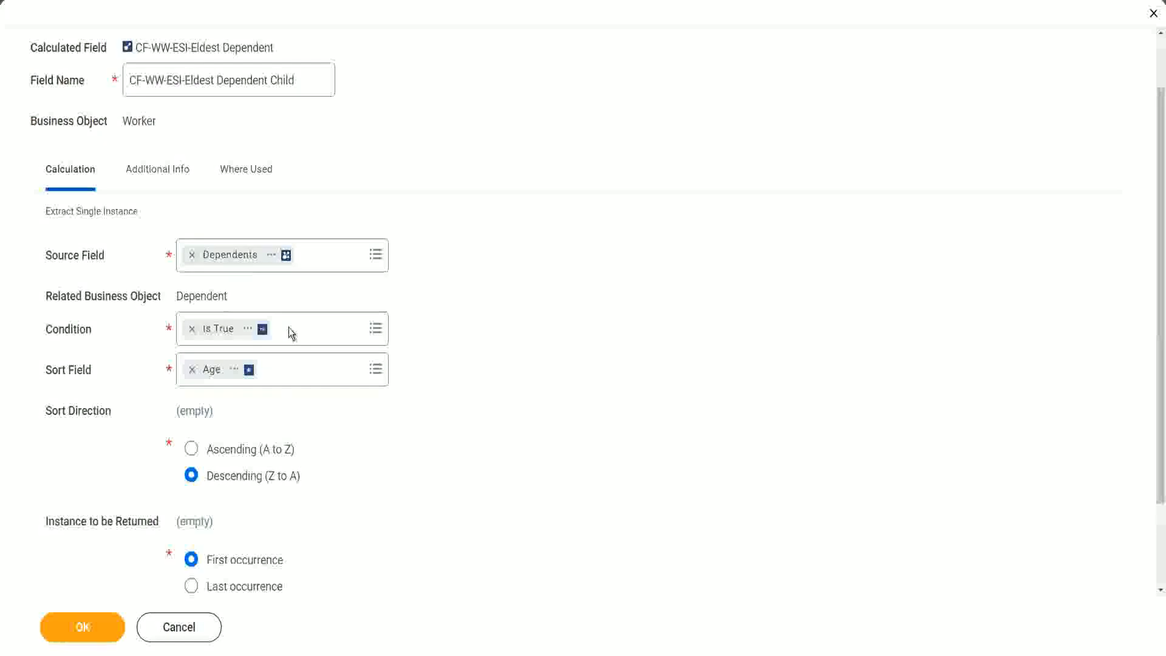
click(54, 329)
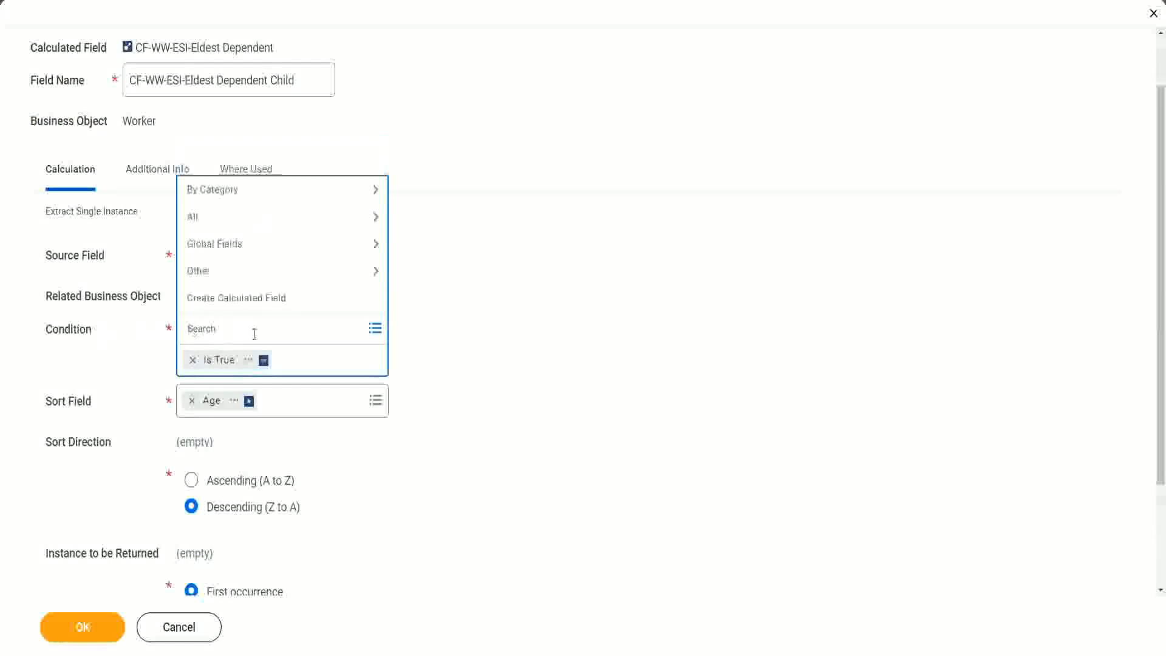